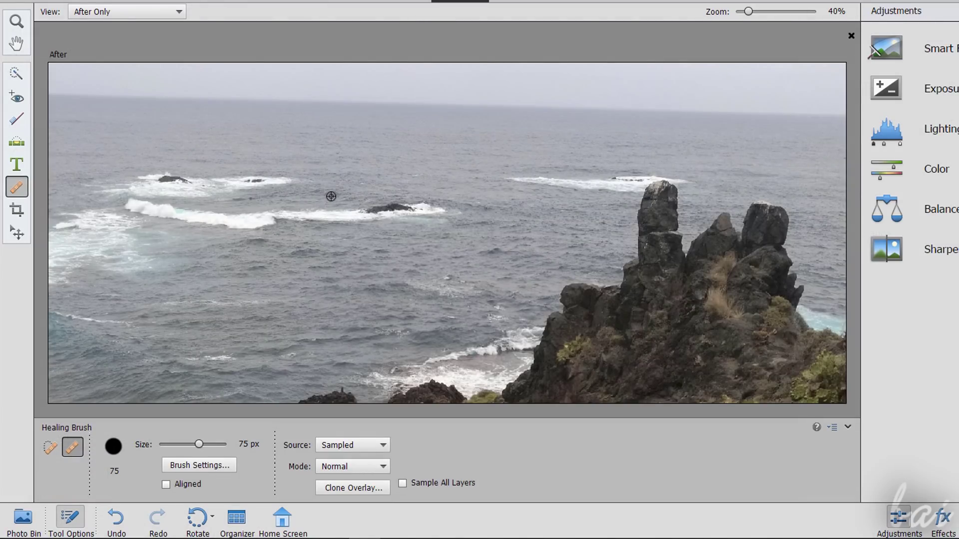
Set a healing source point on the sea and paint over the rocks in the water.
alt+click(330, 195)
drag(287, 182, 270, 182)
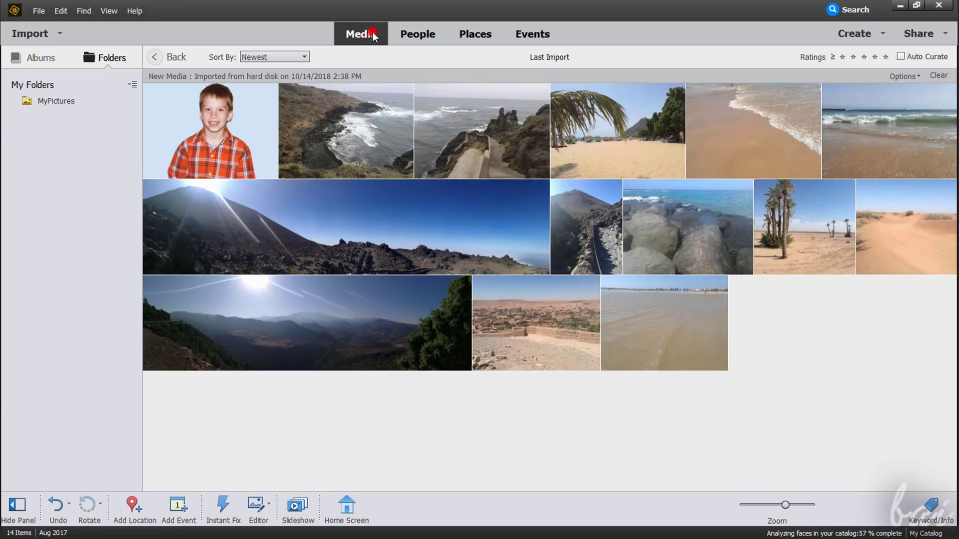
Browse All Media, then the People, Places and Events views in the Organizer.
click(373, 36)
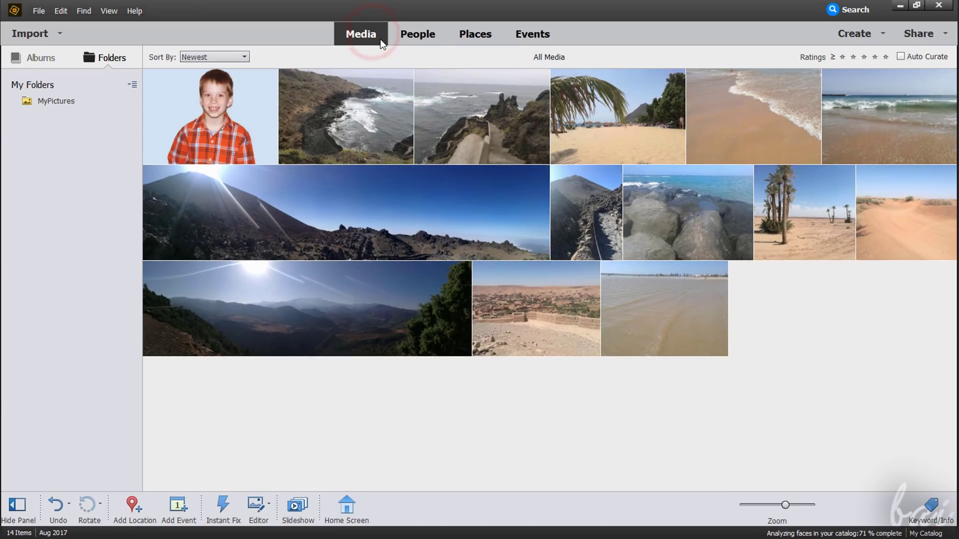
click(425, 35)
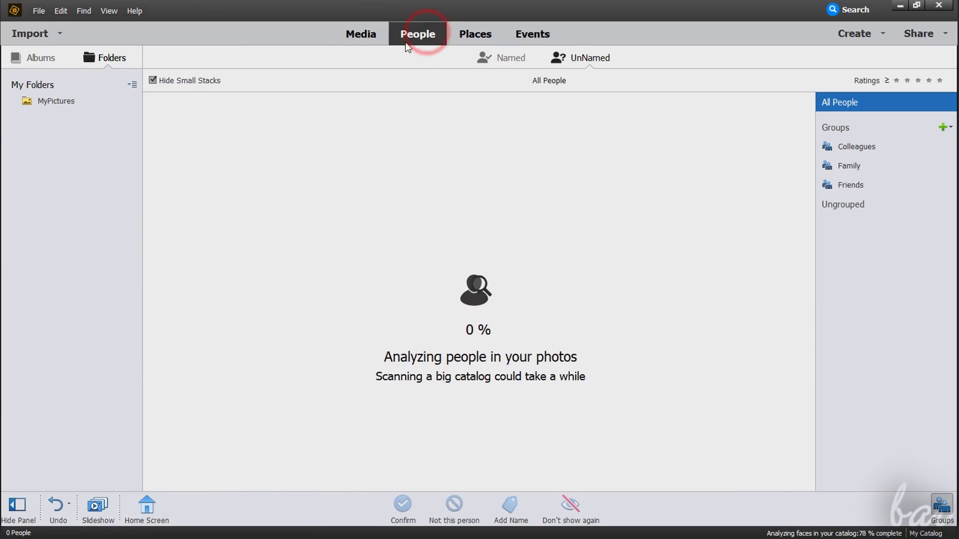
click(477, 34)
click(526, 34)
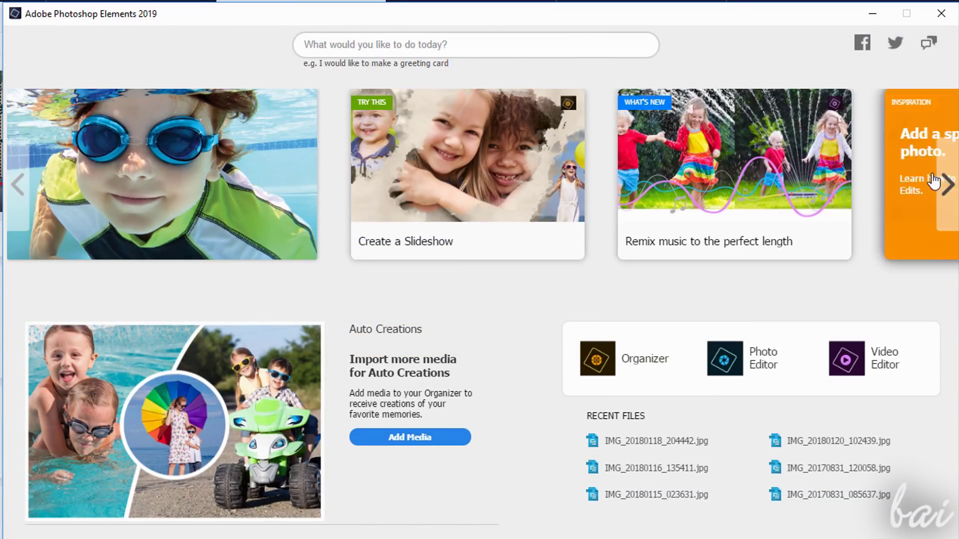
Advance the featured carousel and search help for 'Healing Brush', choosing its tool suggestion.
click(948, 186)
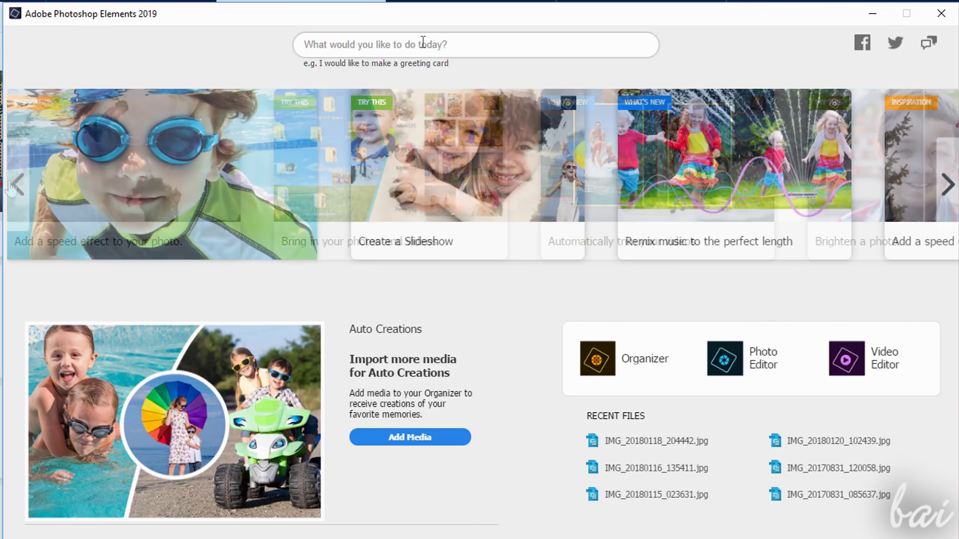
click(422, 44)
text(Healing Brush)
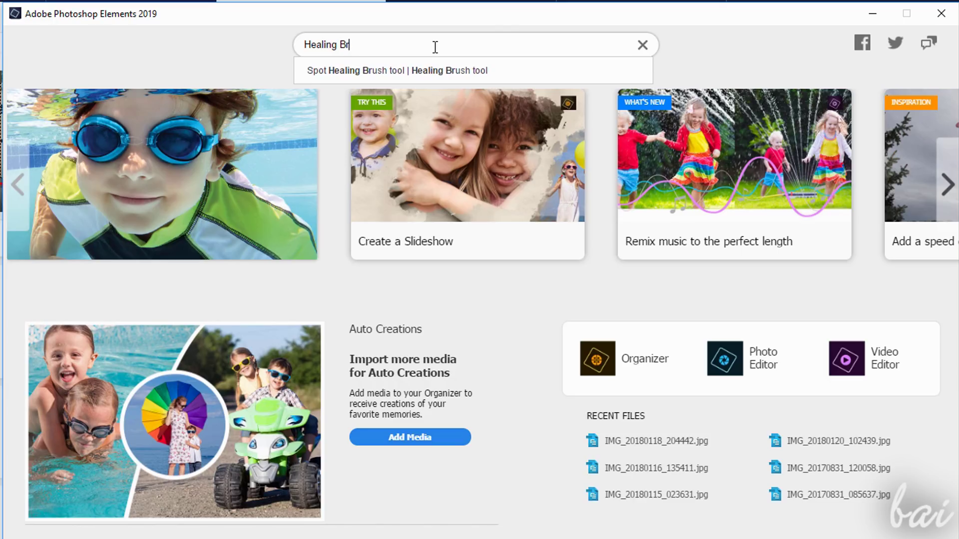
click(459, 75)
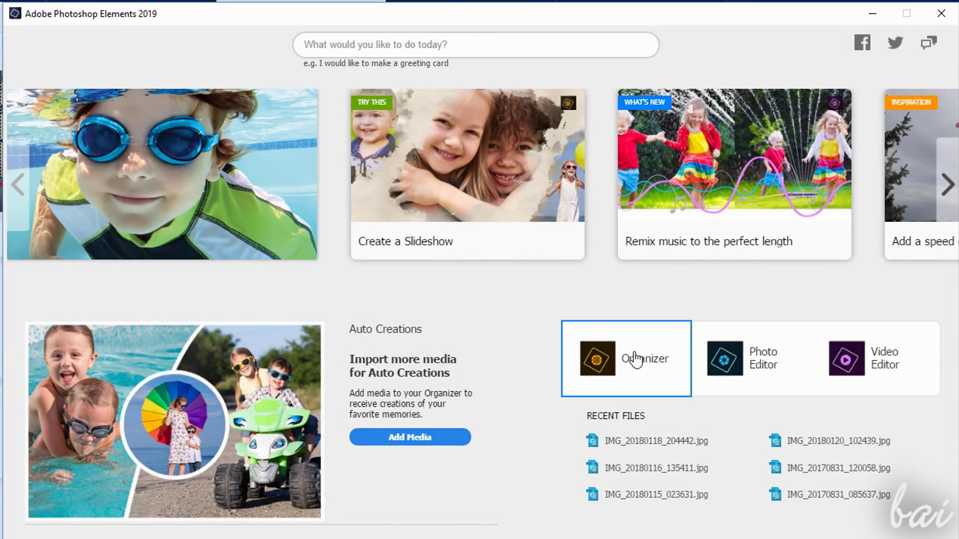
Launch the Organizer, view People and then all Media, and return to the Home Screen.
click(654, 377)
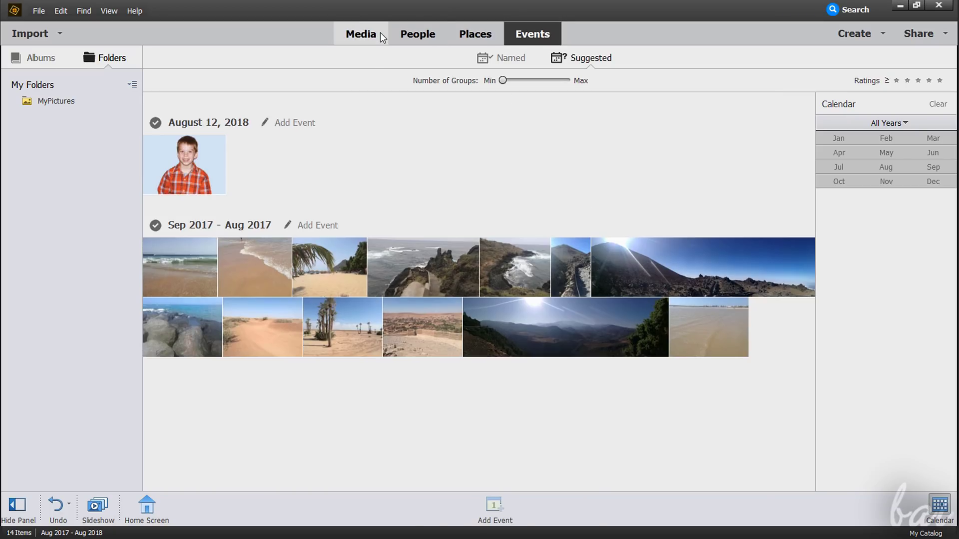
click(404, 34)
click(374, 35)
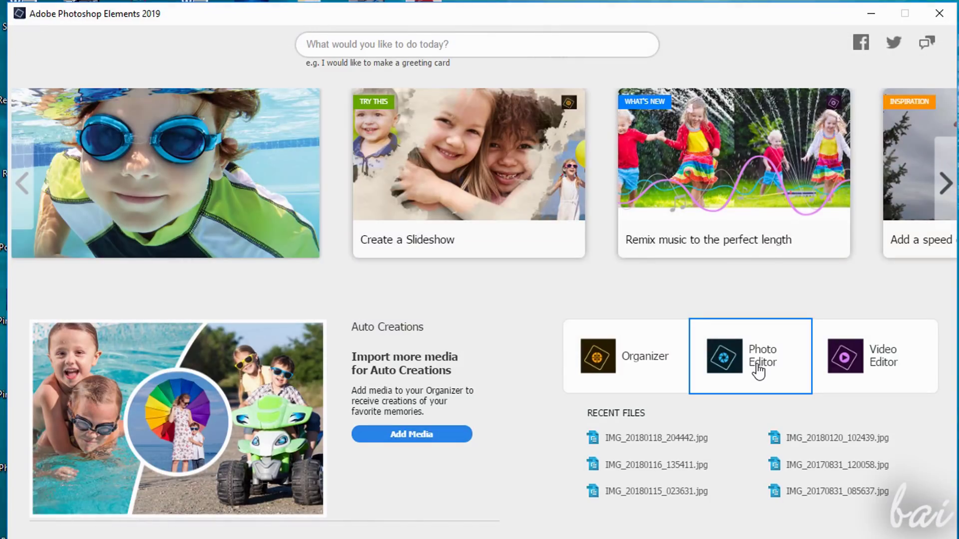
click(757, 364)
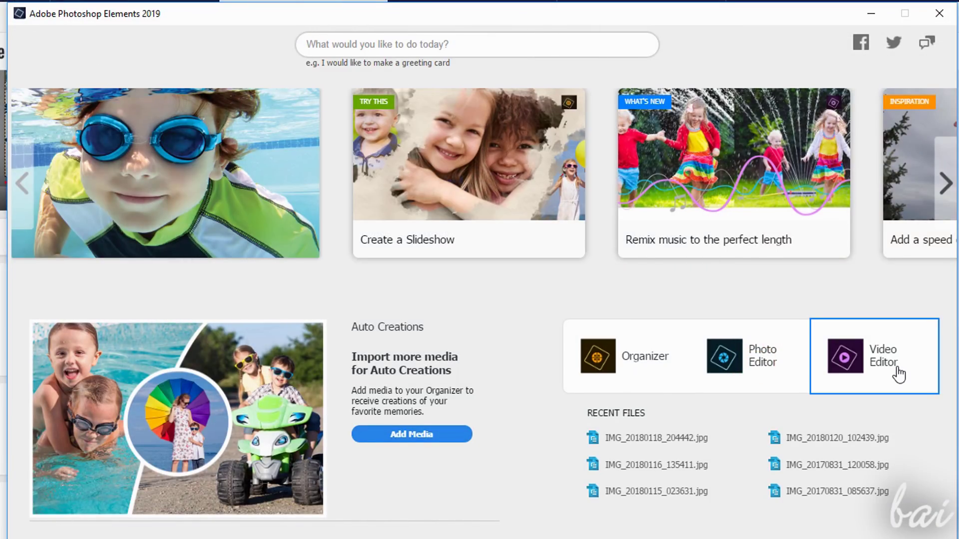
Try opening the Video Editor from the Home Screen.
click(897, 370)
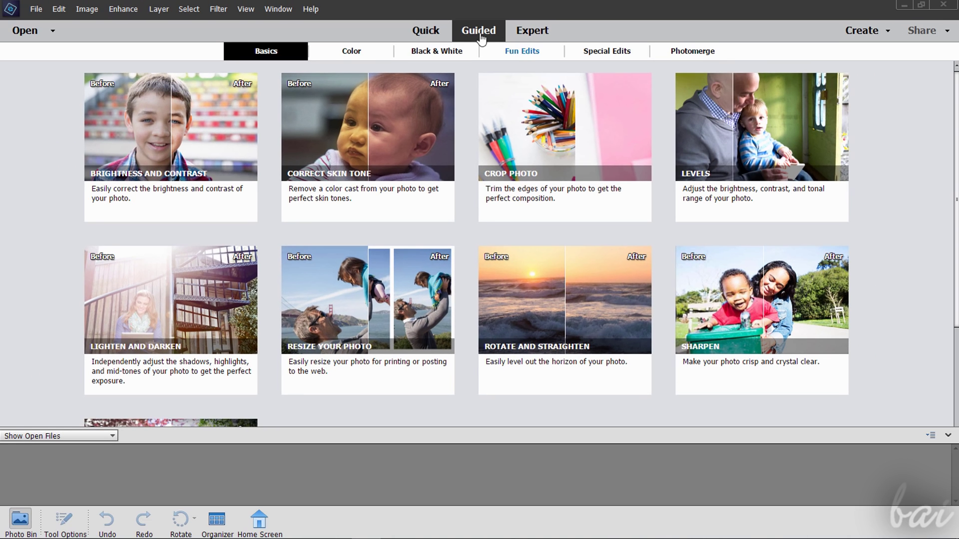
In Quick mode, apply a more saturated Color variation to the desert photo.
click(410, 29)
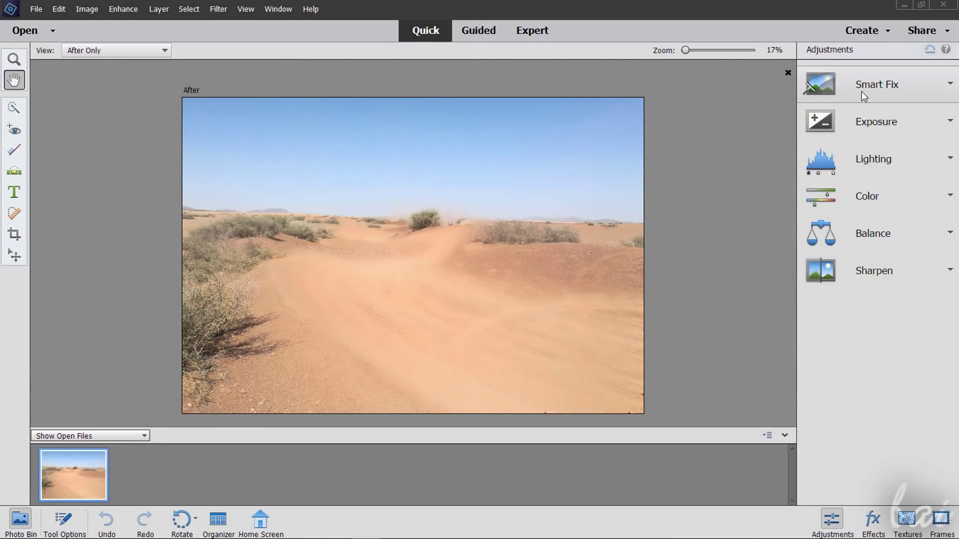
click(863, 198)
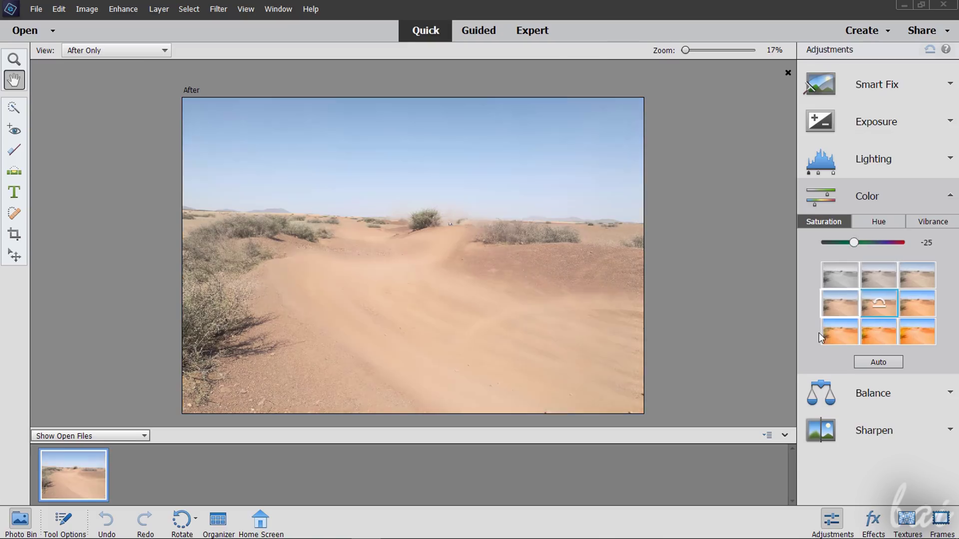
click(916, 301)
Look through the Guided edits gallery.
click(470, 32)
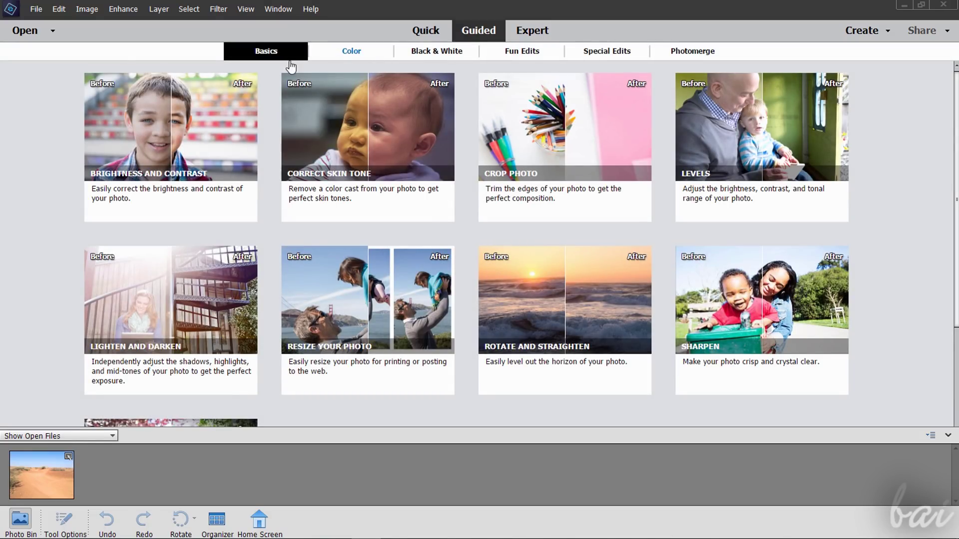
scroll(749, 270, down, 3)
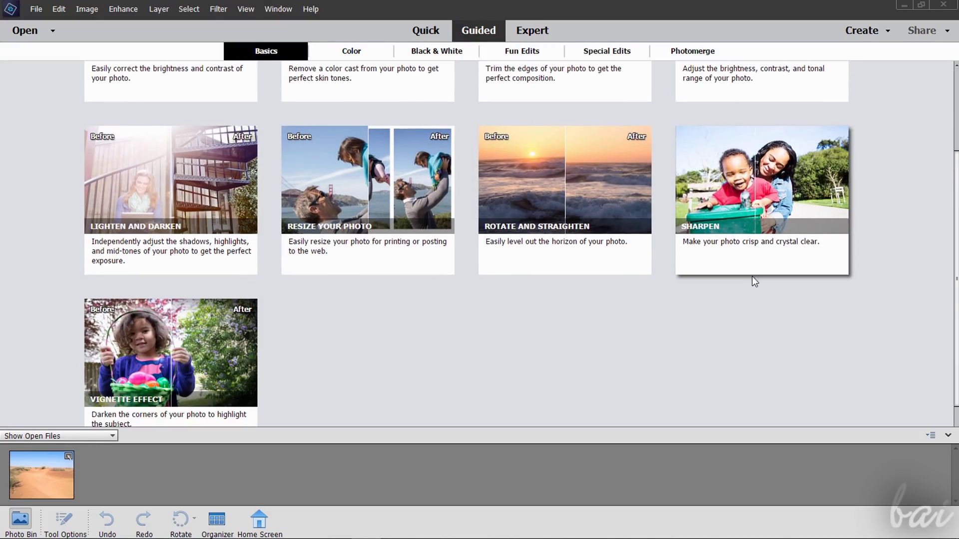
scroll(215, 235, up, 2)
scroll(214, 235, up, 1)
In Expert mode, select the whole sky with Quick Selection at a 65 px brush.
click(532, 31)
click(31, 119)
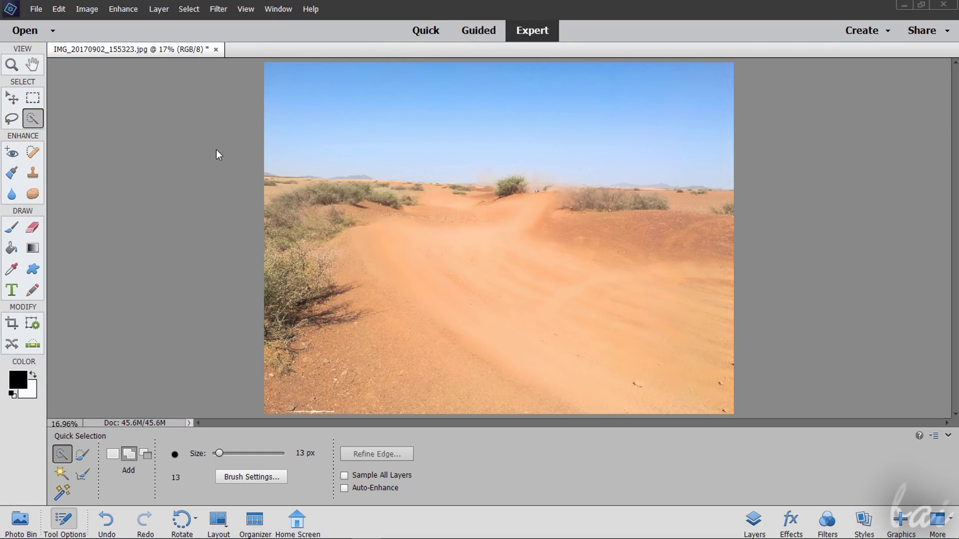
click(282, 91)
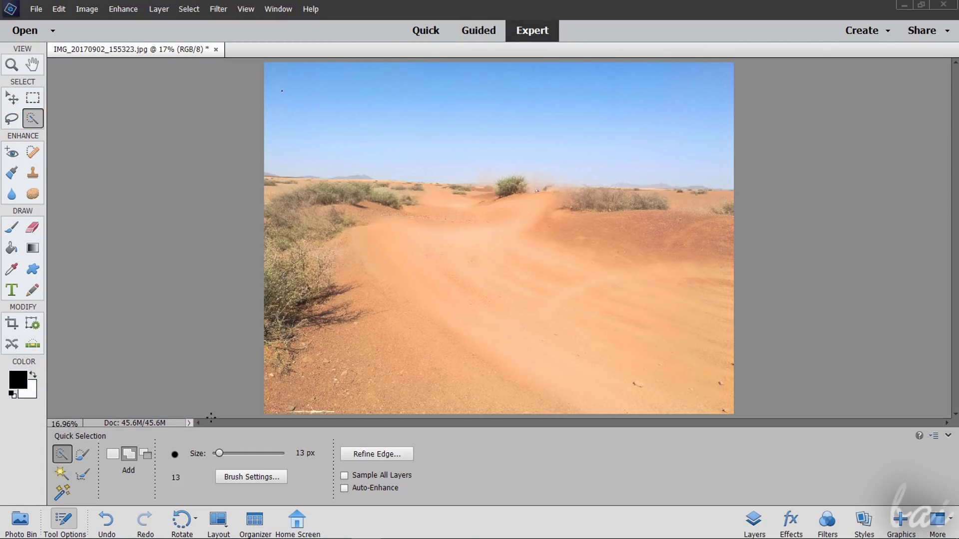
click(246, 455)
drag(325, 113, 628, 123)
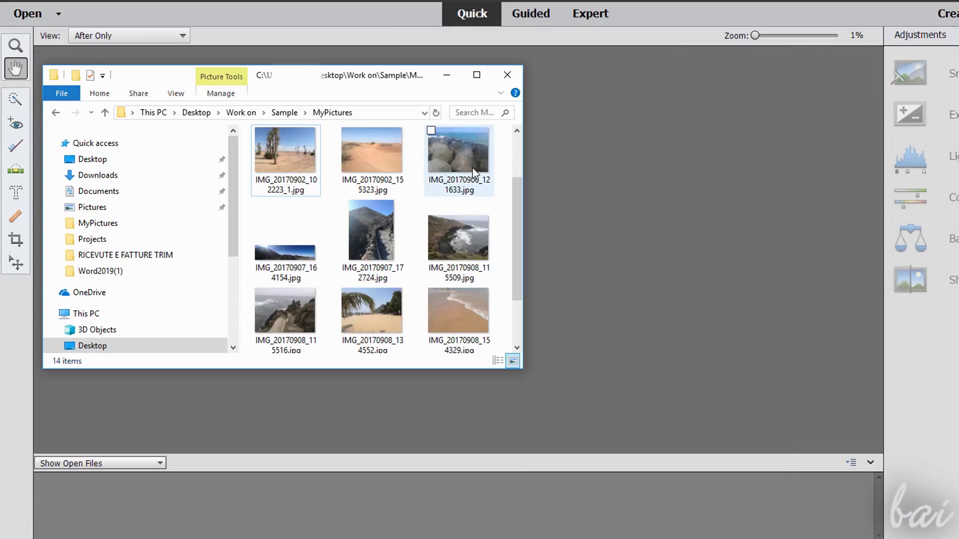
Select IMG_20170906_121633, IMG_20170908_115509 and IMG_20170908_115516 and drop them onto the Elements canvas.
click(422, 162)
ctrl+click(458, 235)
ctrl+click(278, 299)
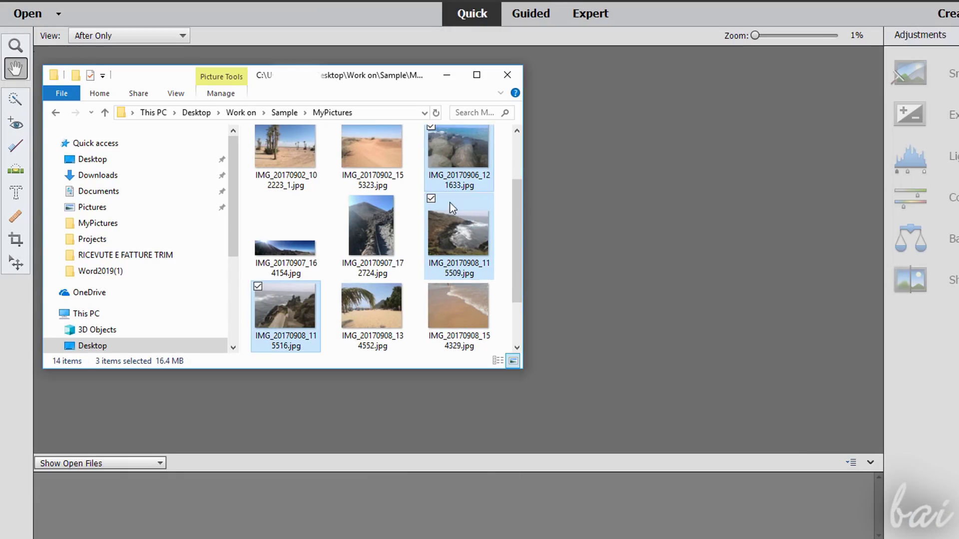
drag(468, 248, 616, 280)
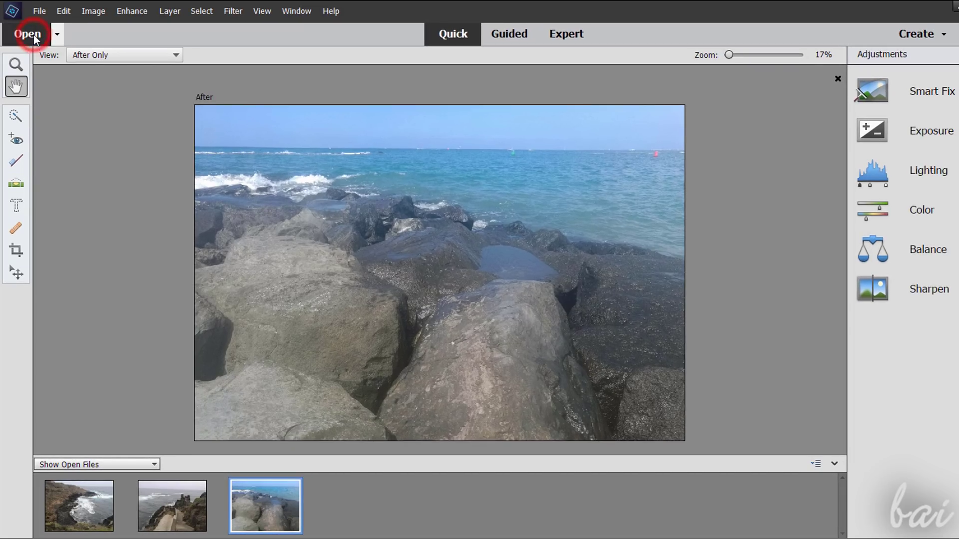
Open the RedEyes.png portrait through the Open dialog as a fourth photo.
click(27, 33)
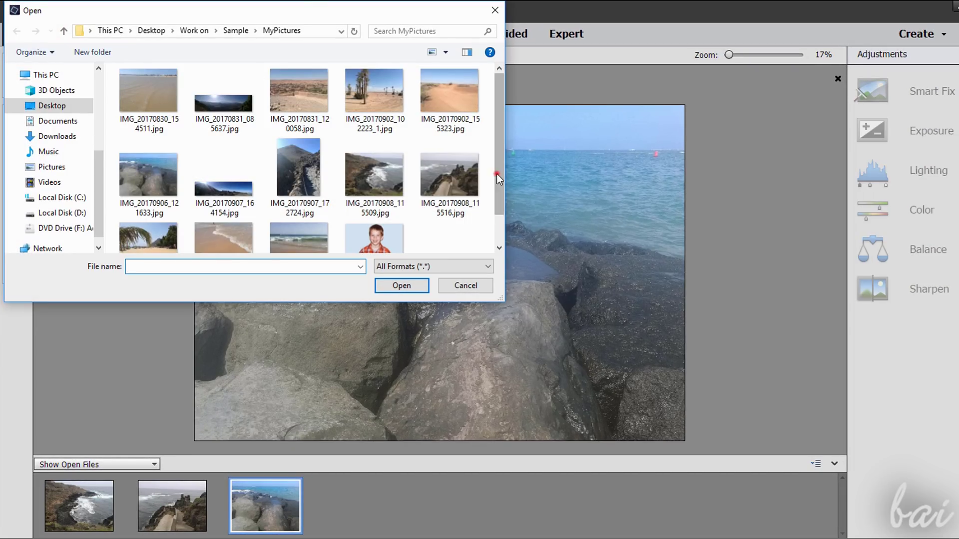
drag(496, 184, 497, 212)
click(394, 210)
click(404, 285)
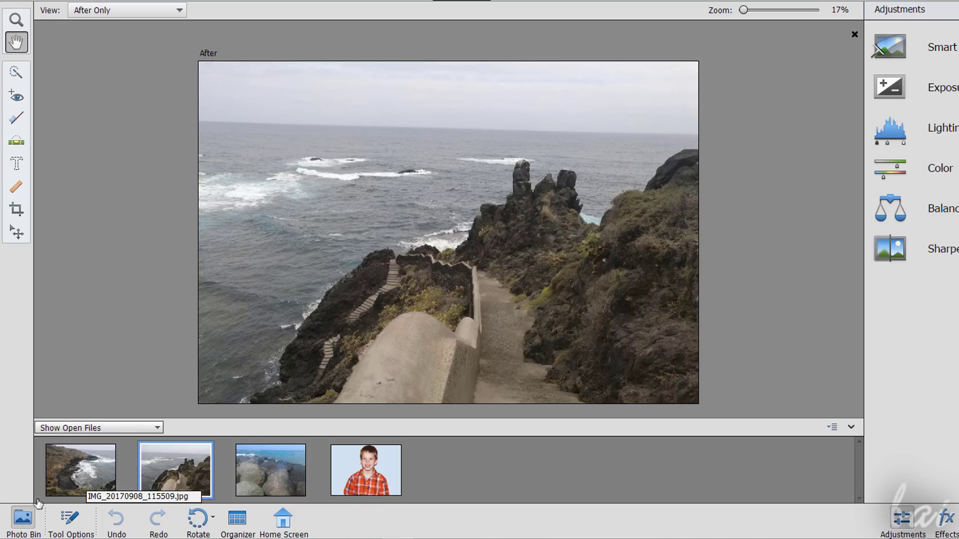
click(21, 522)
click(20, 522)
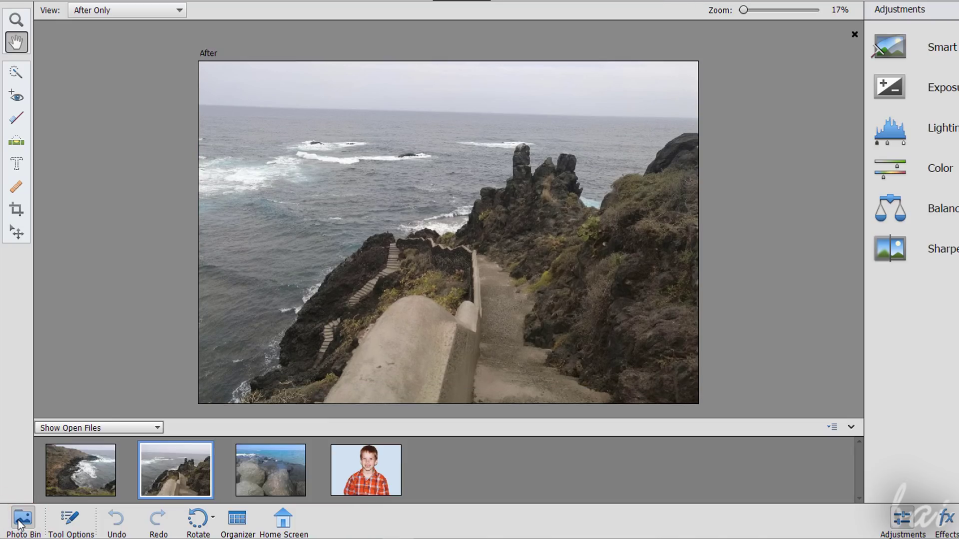
click(20, 522)
click(20, 522)
click(88, 480)
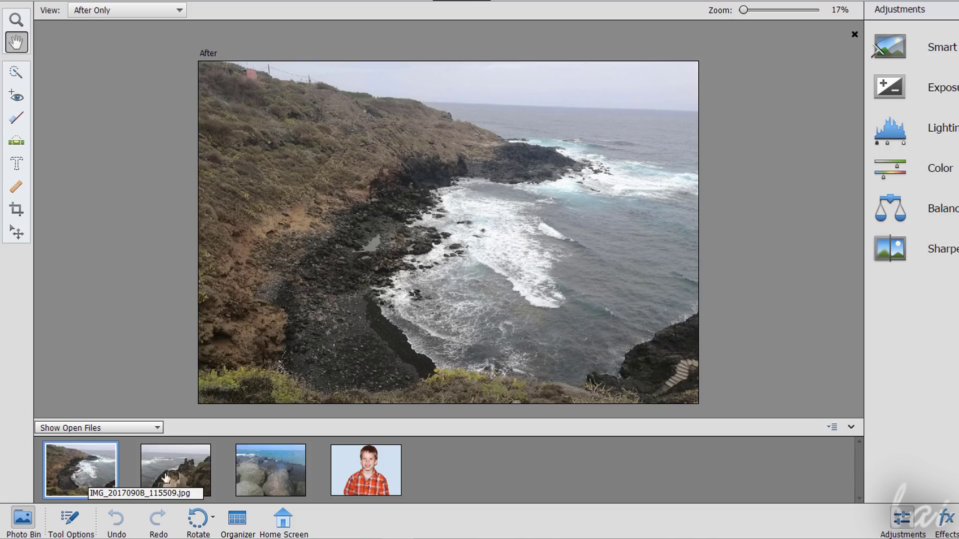
click(191, 472)
click(268, 472)
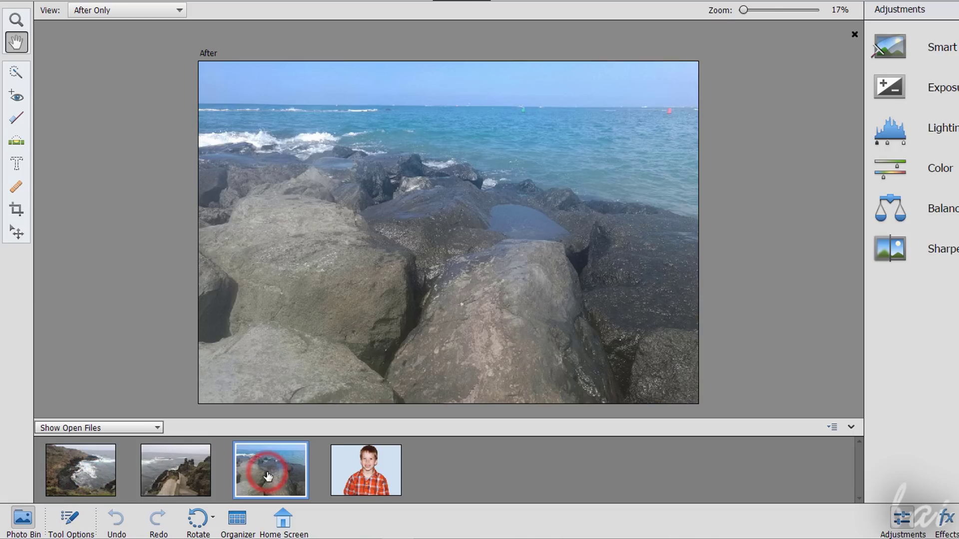
click(376, 472)
click(192, 467)
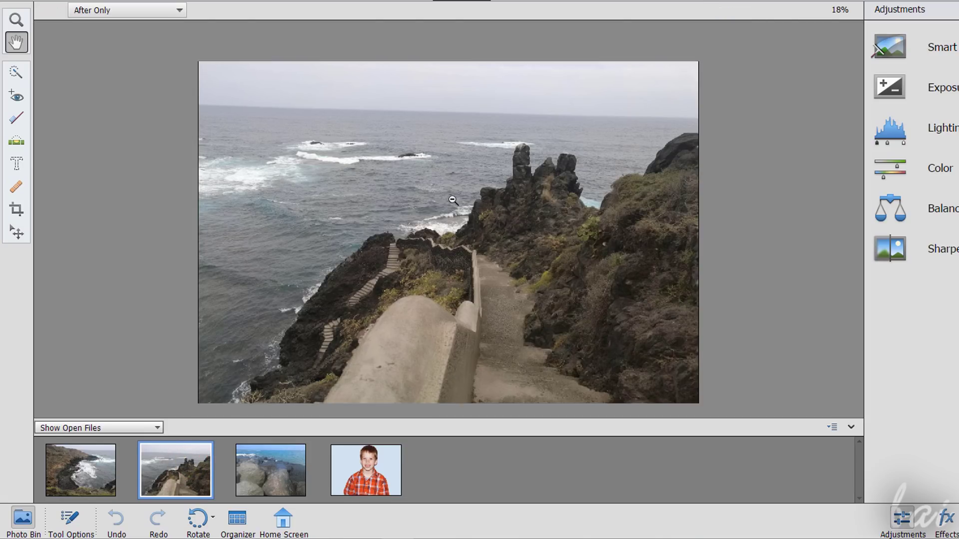
scroll(463, 202, up, 5)
scroll(574, 222, up, 2)
scroll(592, 218, down, 3)
scroll(610, 219, up, 2)
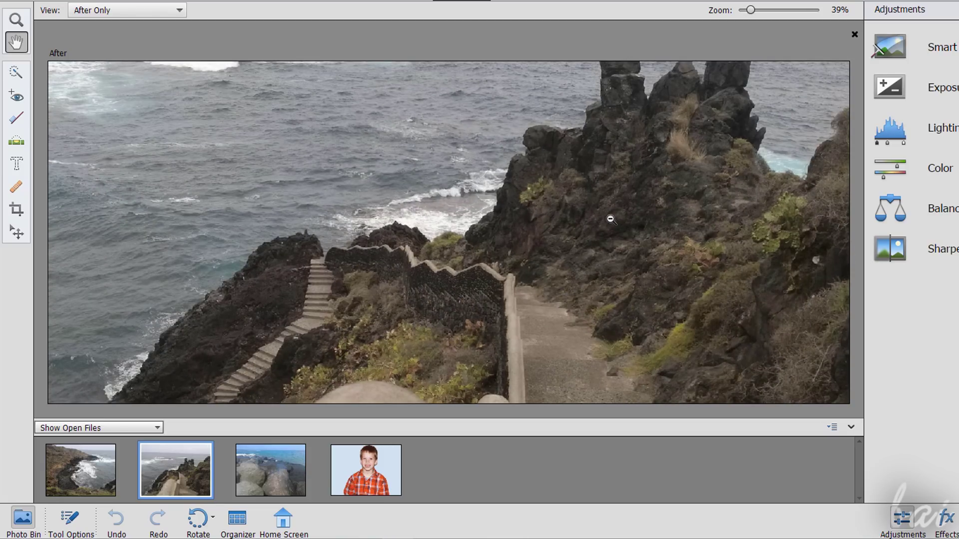
drag(459, 206, 460, 205)
drag(407, 184, 539, 223)
drag(448, 304, 484, 285)
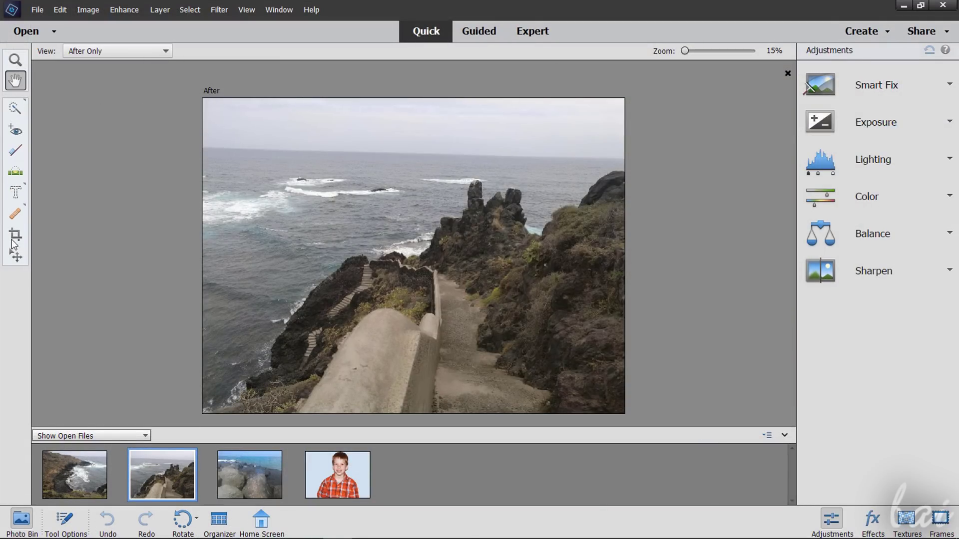
Cycle through the Quick Selection, Red Eye, Whiten Teeth, Straighten and Hand tools.
click(15, 108)
click(15, 130)
click(15, 153)
click(15, 173)
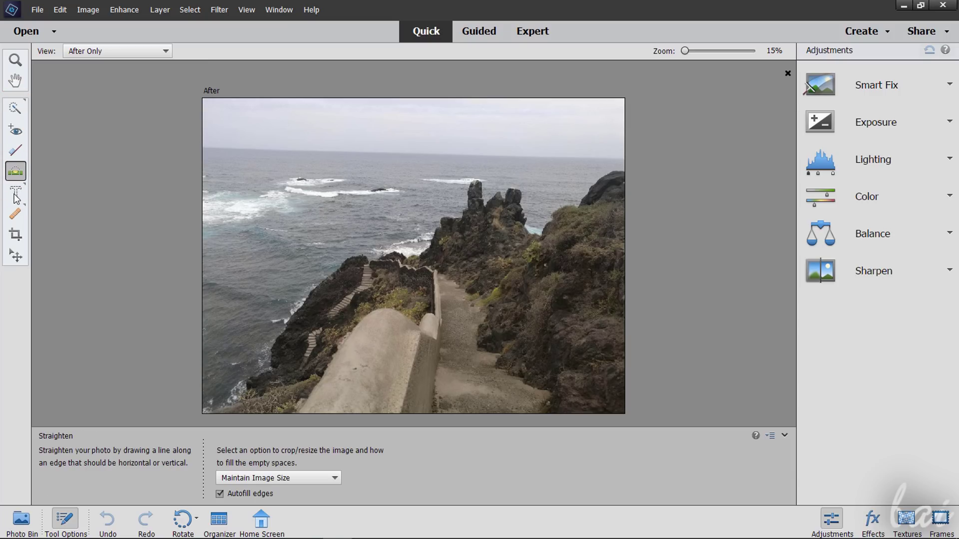
click(15, 194)
key(a)
key(h)
Browse the Effects, Textures, Frames and Adjustments panels, then show Tool Options.
click(872, 519)
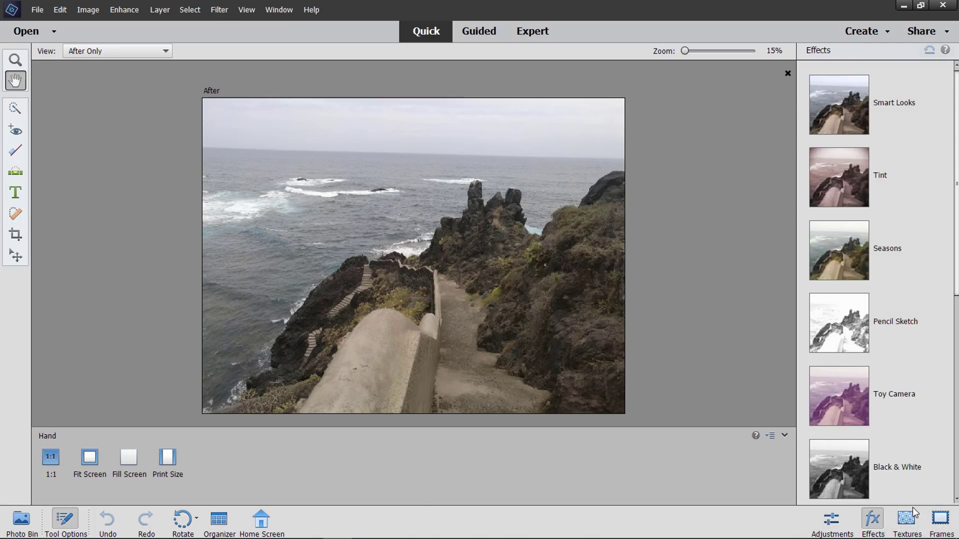
click(907, 519)
click(941, 519)
click(832, 519)
click(20, 520)
click(65, 519)
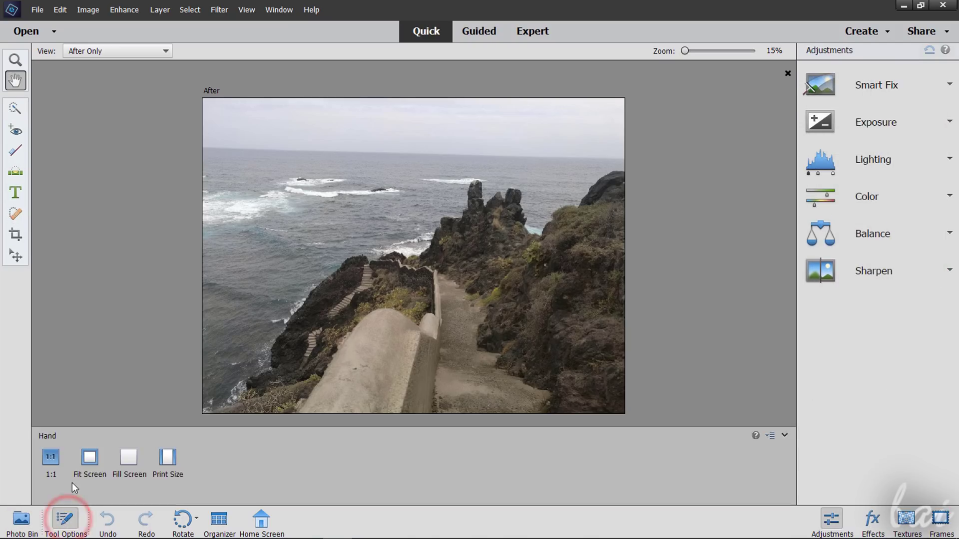
Rotate the stair photo counter-clockwise, then clockwise back to landscape.
click(182, 519)
click(197, 519)
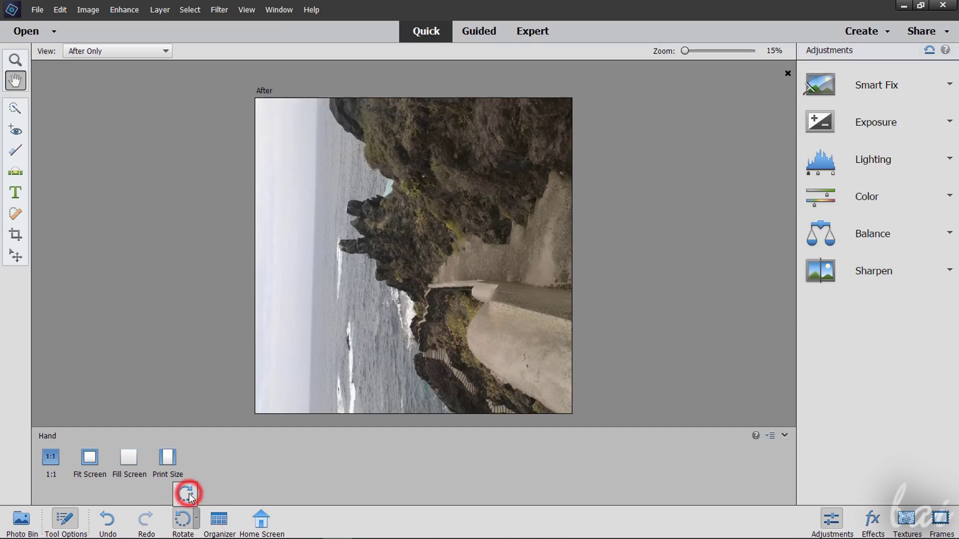
click(185, 494)
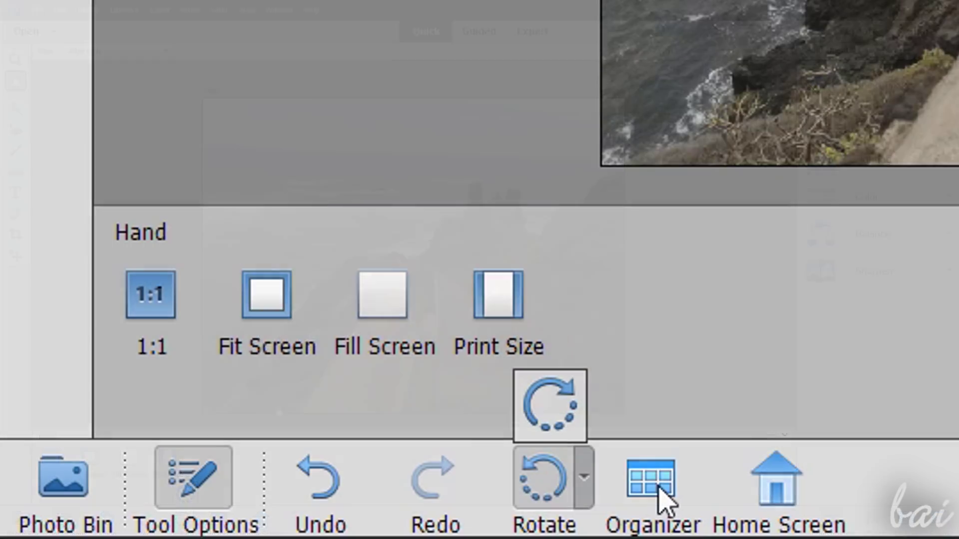
click(197, 519)
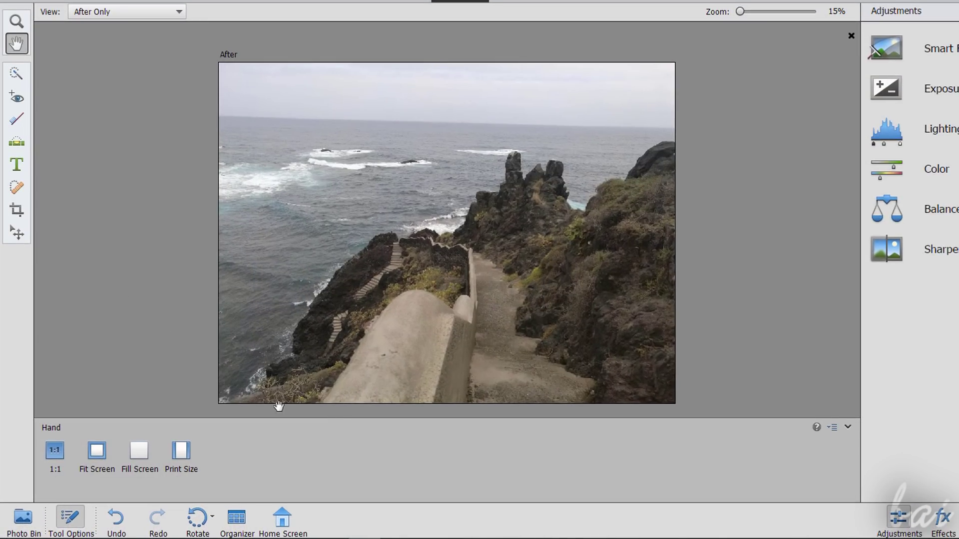
Show the Photo Bin and switch to the rocky coast photo and back to the stair photo.
click(20, 519)
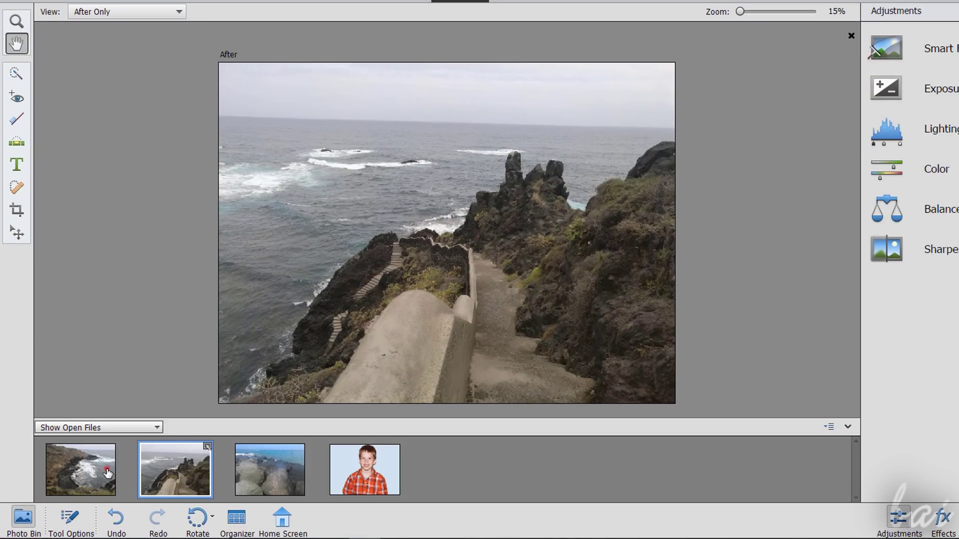
click(107, 472)
click(196, 472)
Try the Straighten, Quick Selection and Move tools, then pick the Healing Brush variant.
click(18, 146)
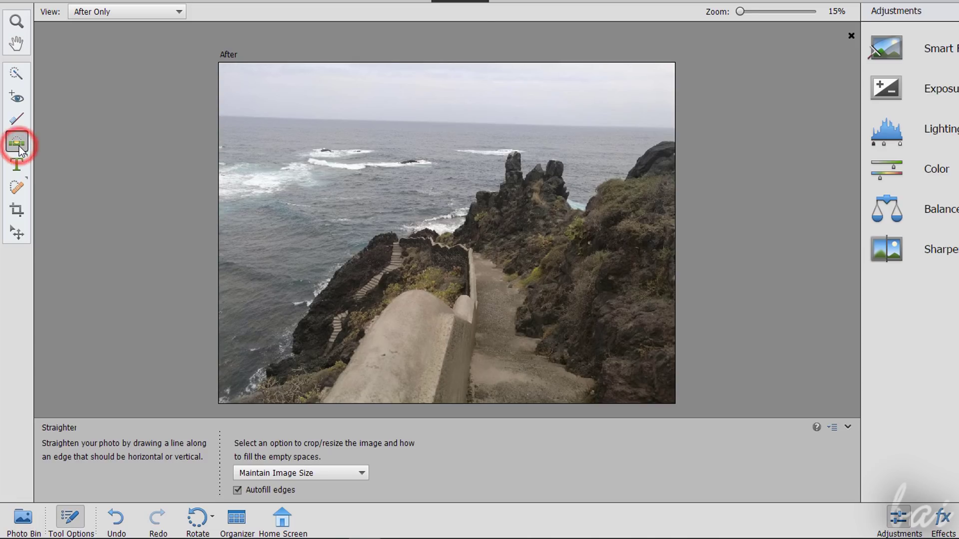
click(16, 73)
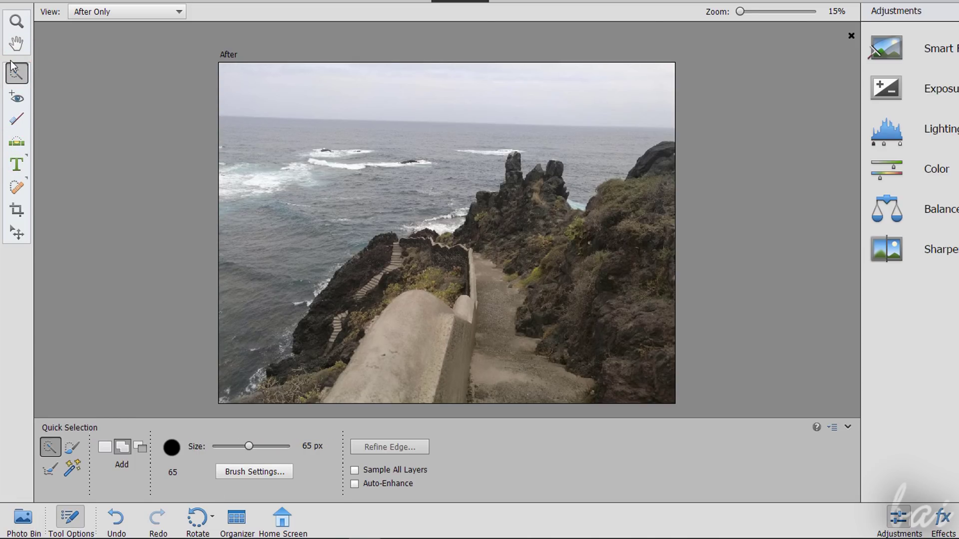
click(15, 231)
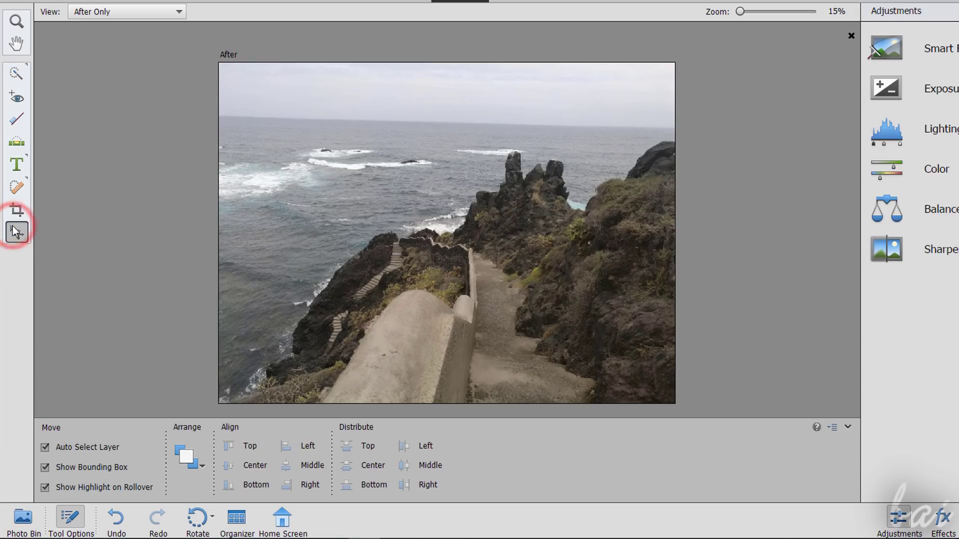
click(18, 189)
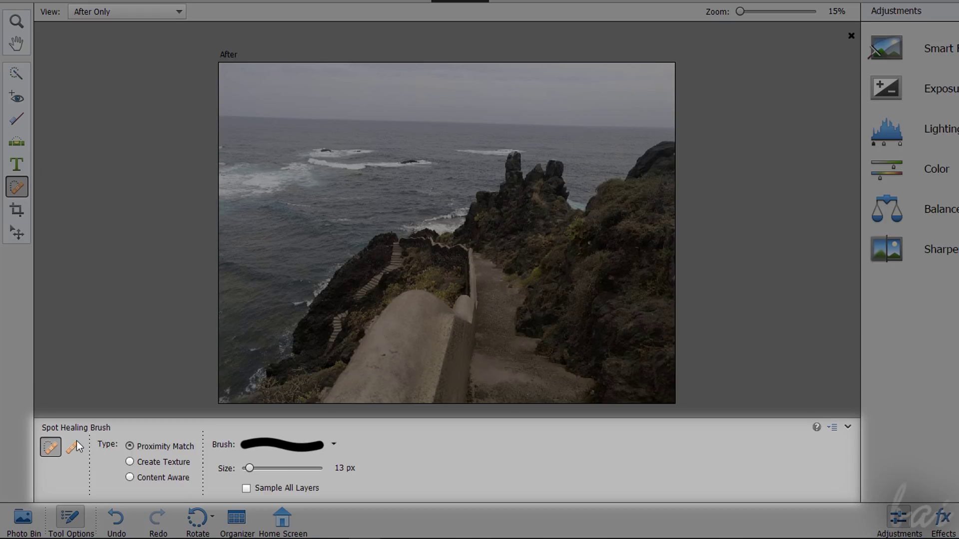
click(74, 447)
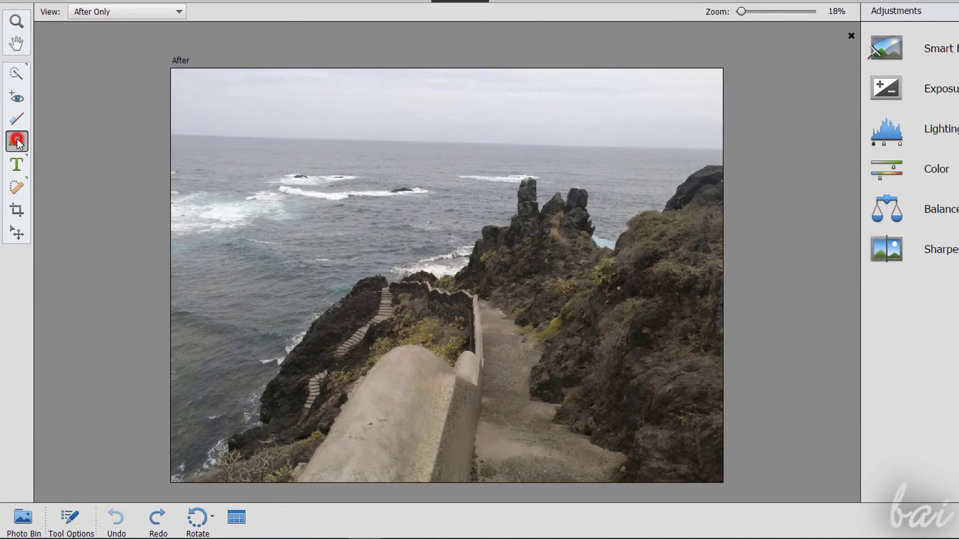
Straighten the stair photo by drawing a level line along the horizon from left to right.
click(18, 144)
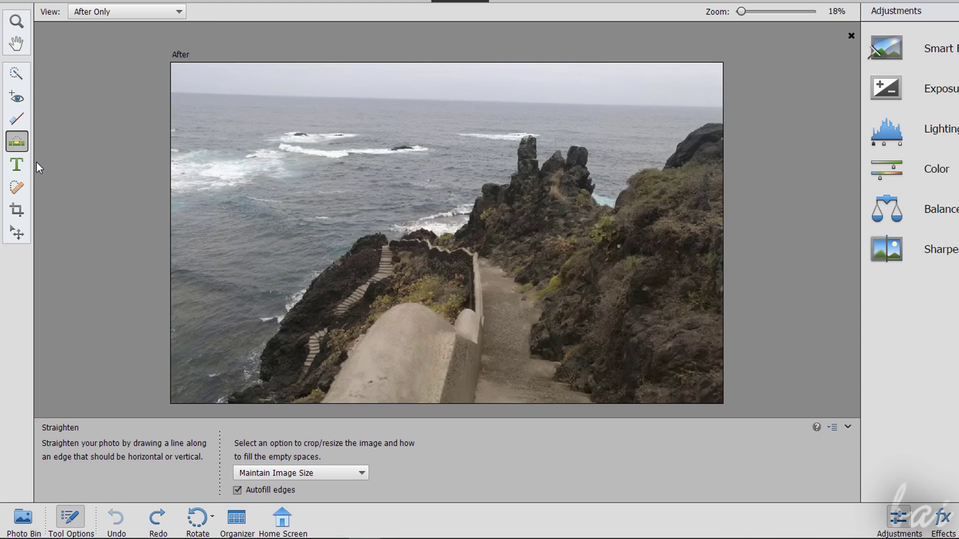
click(173, 92)
click(721, 106)
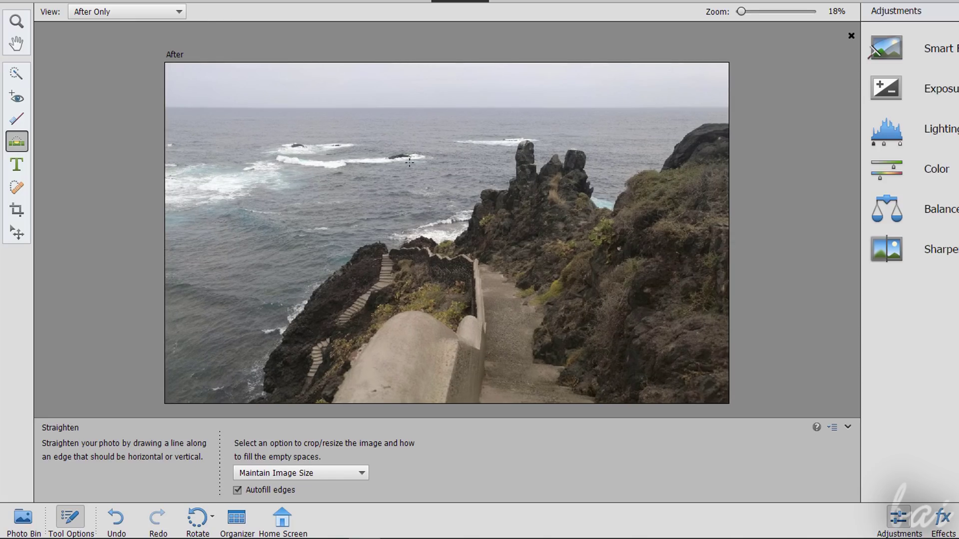
click(17, 210)
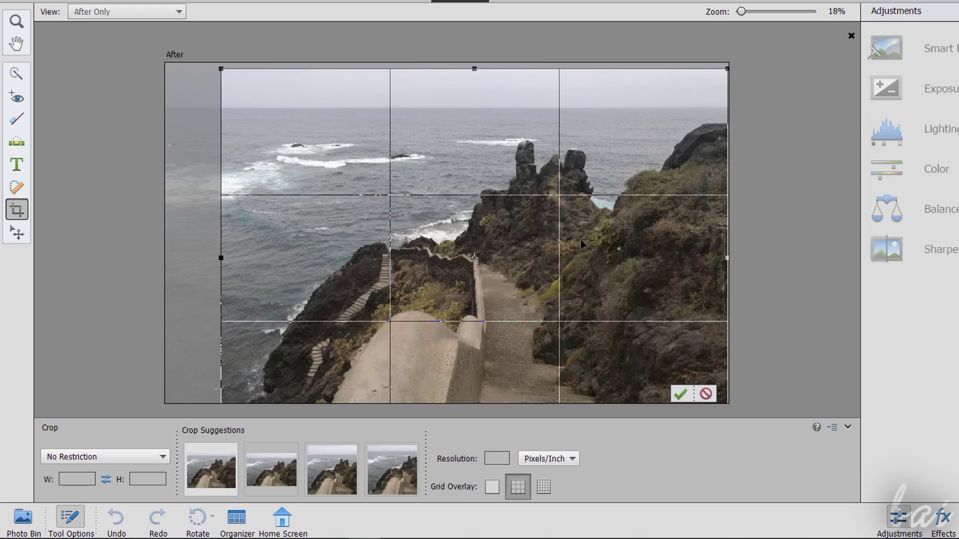
drag(556, 240, 437, 216)
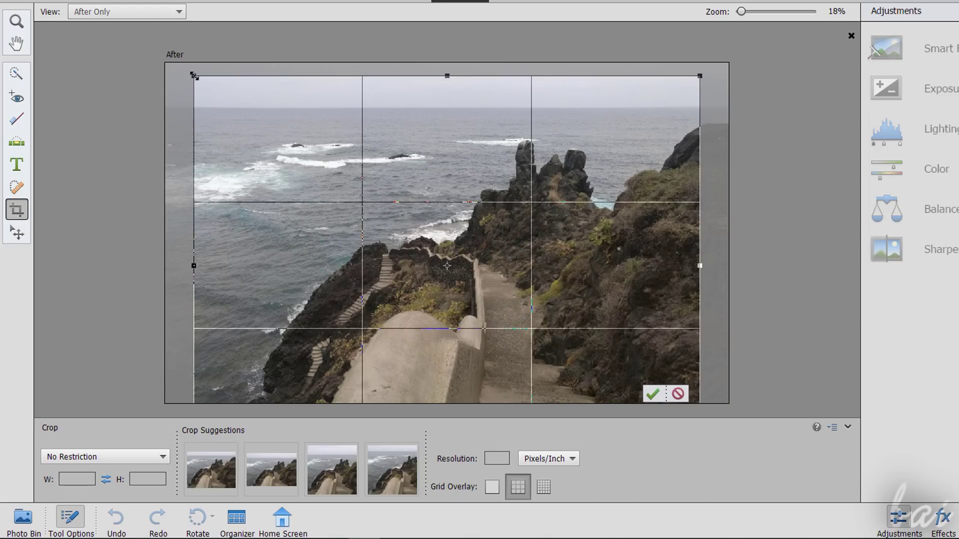
drag(188, 75, 166, 101)
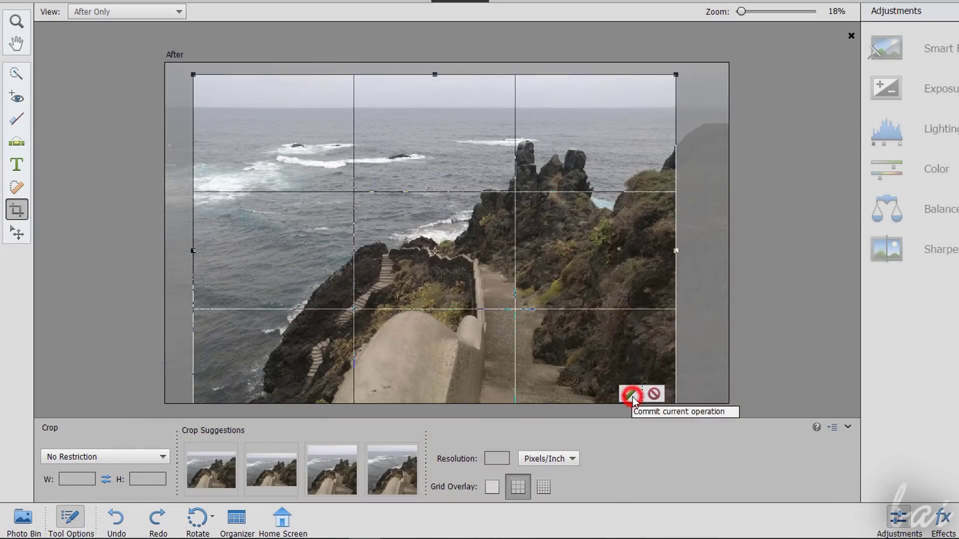
click(690, 496)
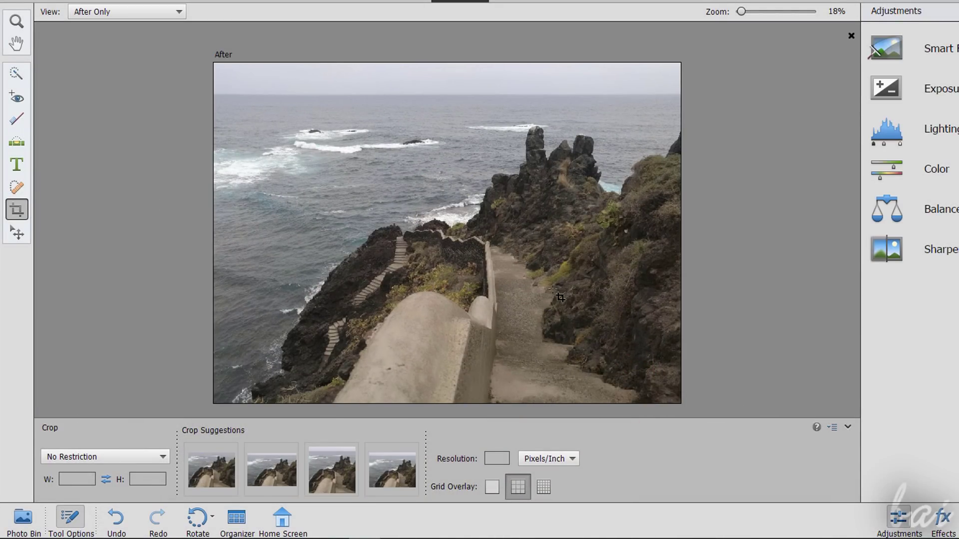
click(116, 520)
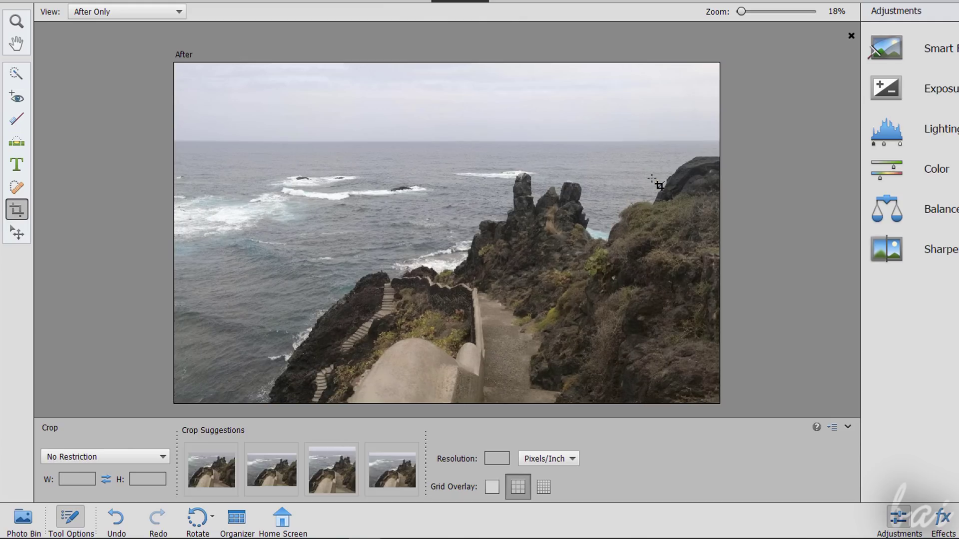
click(158, 522)
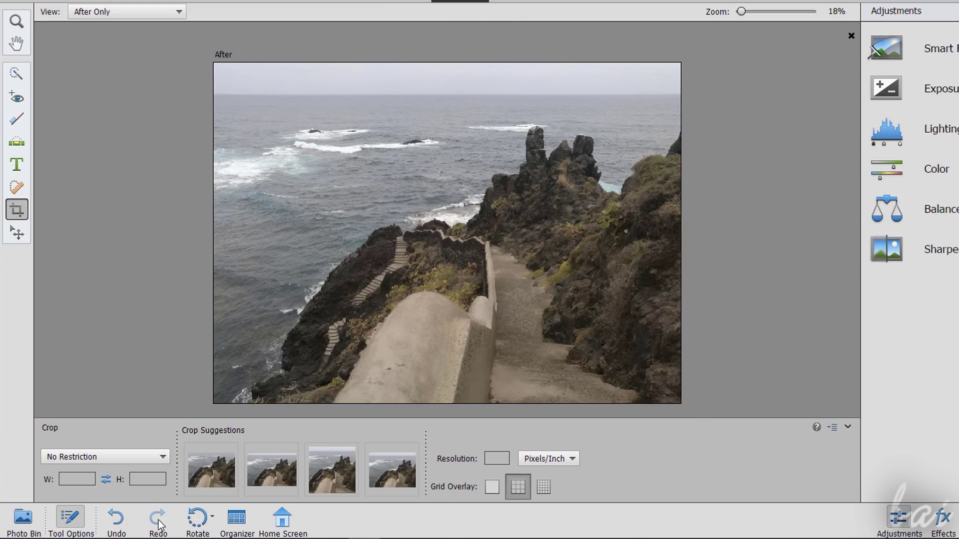
click(118, 519)
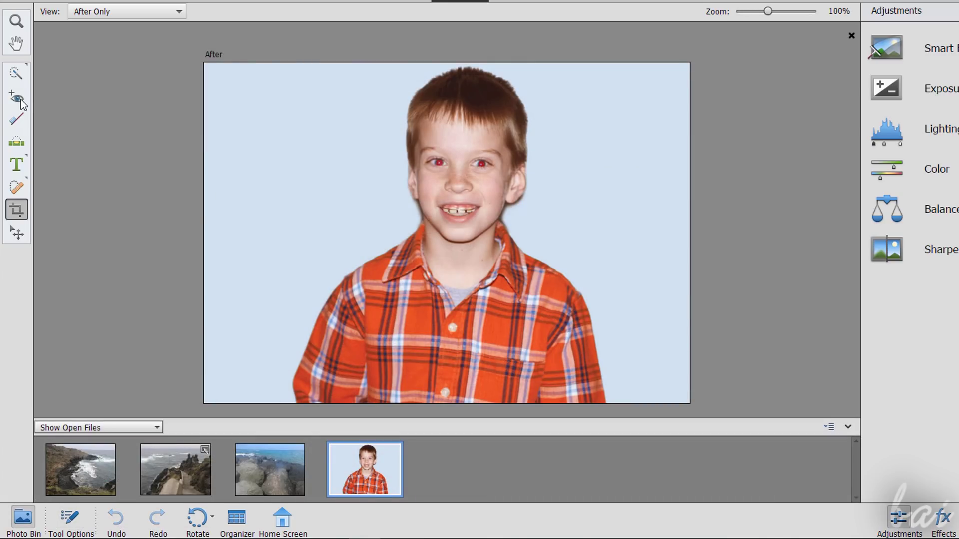
Remove the red eye from both of the boy's pupils.
click(19, 100)
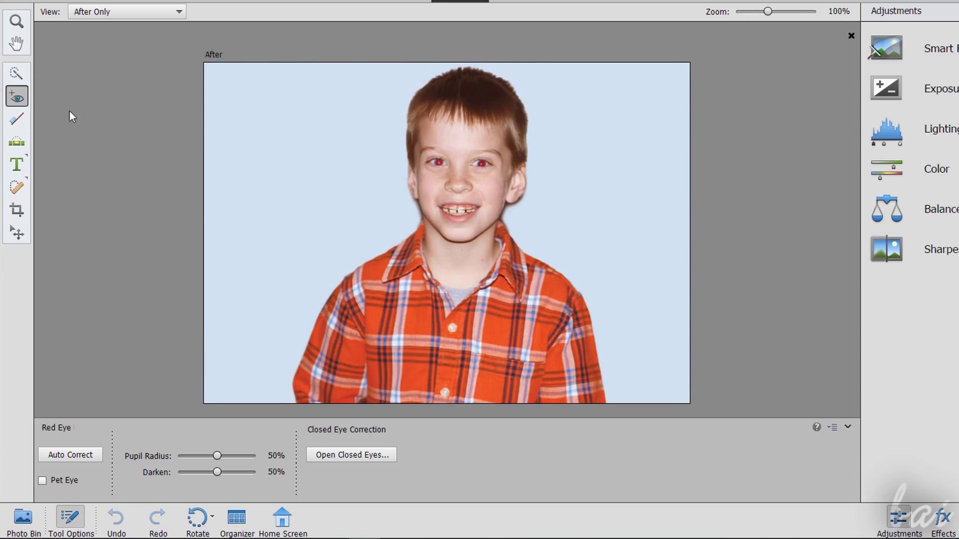
click(425, 150)
drag(463, 153, 504, 172)
Whiten the boy's front teeth, extending to the teeth on the right.
click(16, 118)
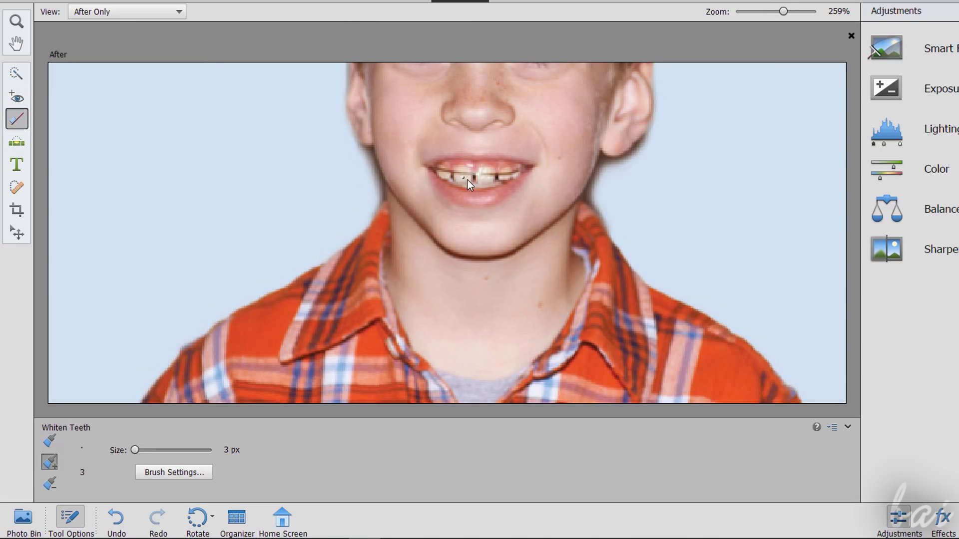
click(467, 179)
click(507, 175)
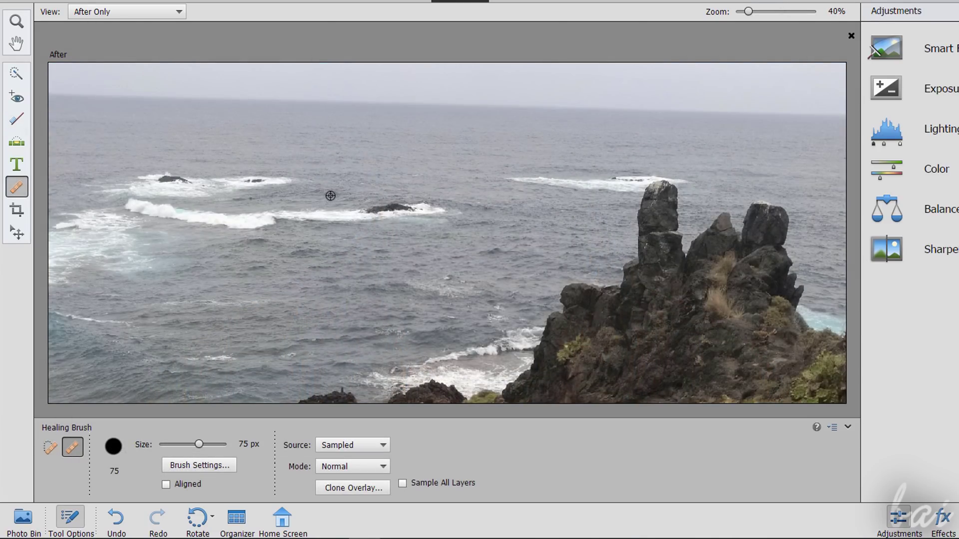
Heal out the small dark rock in the surf using open water and spot healing.
alt+click(330, 196)
drag(289, 182, 198, 191)
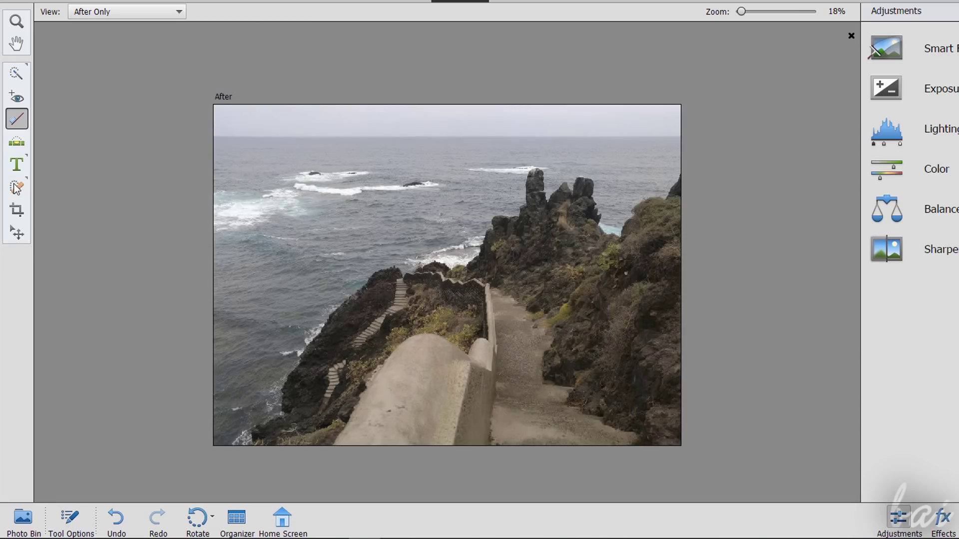
click(17, 189)
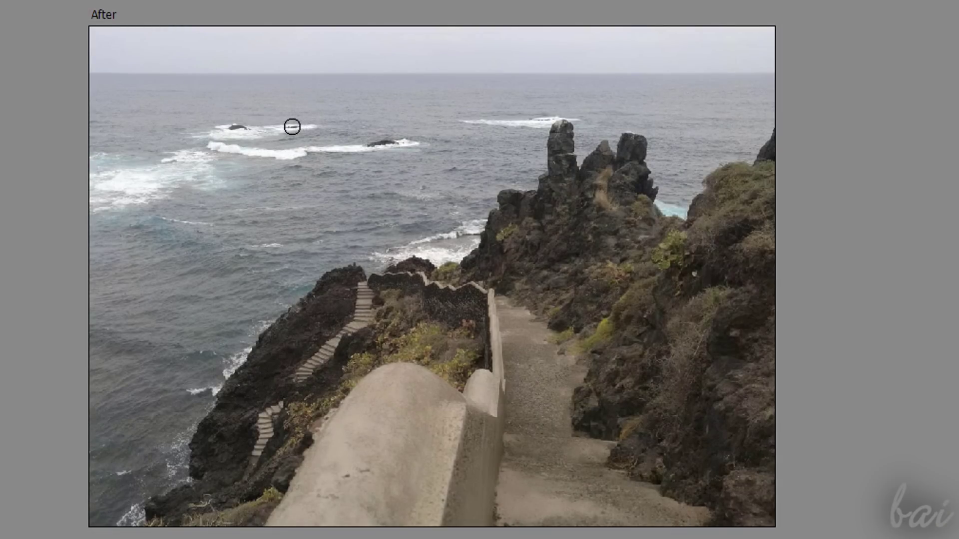
click(292, 127)
key(])
key(])
click(240, 130)
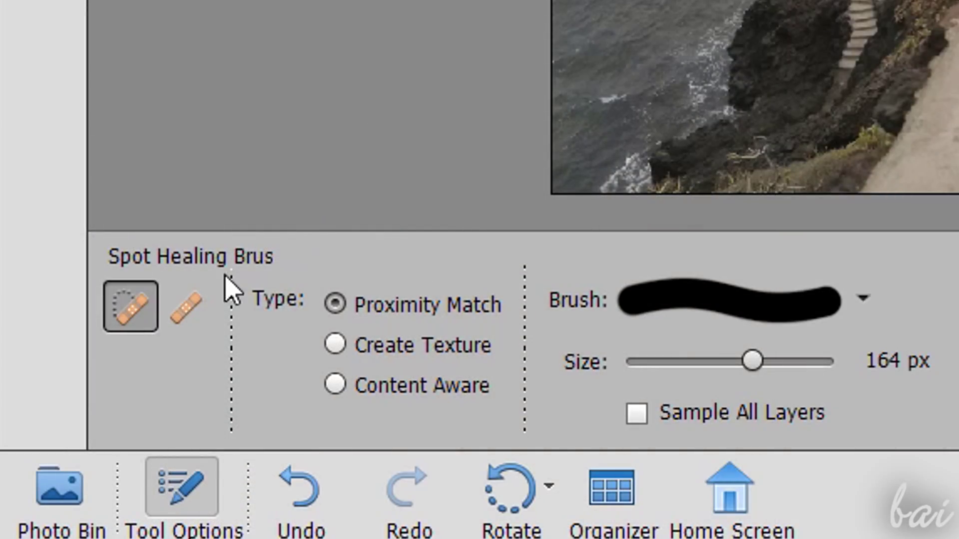
With a larger sampled Healing Brush, paint the white wave and rock into plain sea.
click(200, 320)
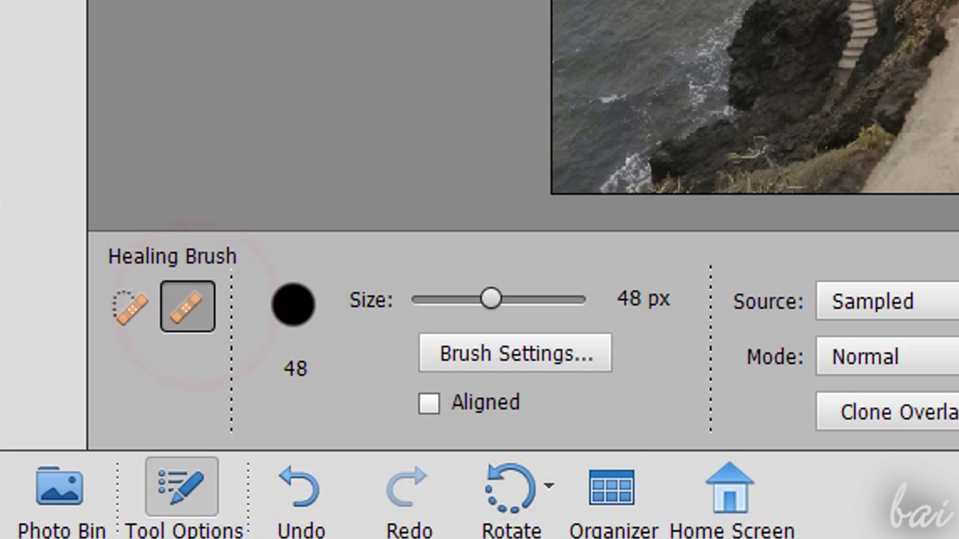
key(bracketright)
key(bracketright)
key(bracketright)
key(bracketright)
scroll(282, 165, up, 5)
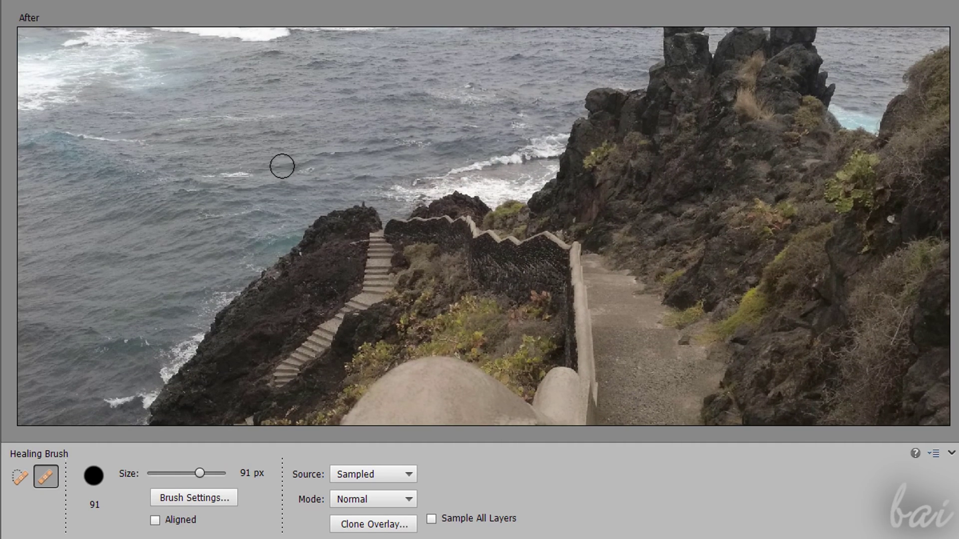
drag(284, 133, 349, 343)
key(bracketright)
key(bracketright)
key(bracketright)
key(bracketright)
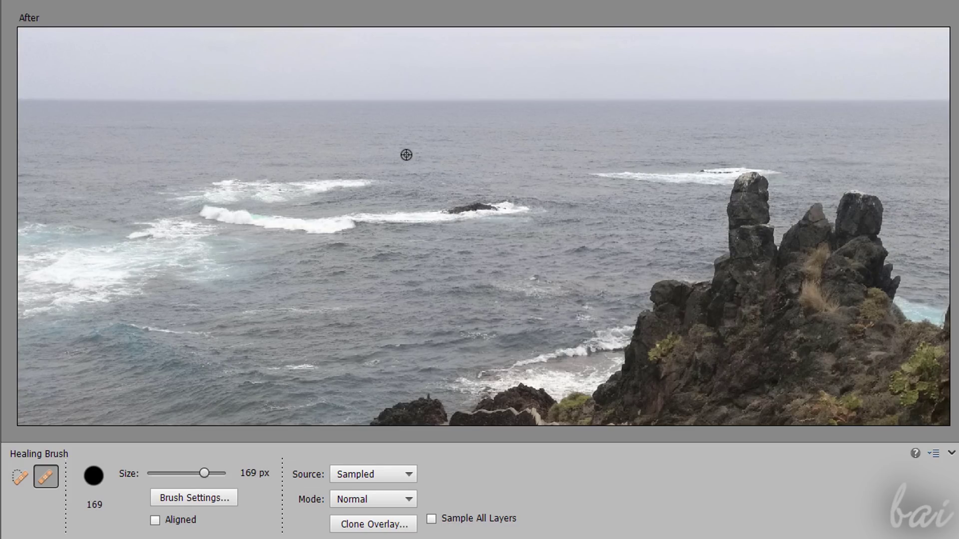
alt+click(398, 138)
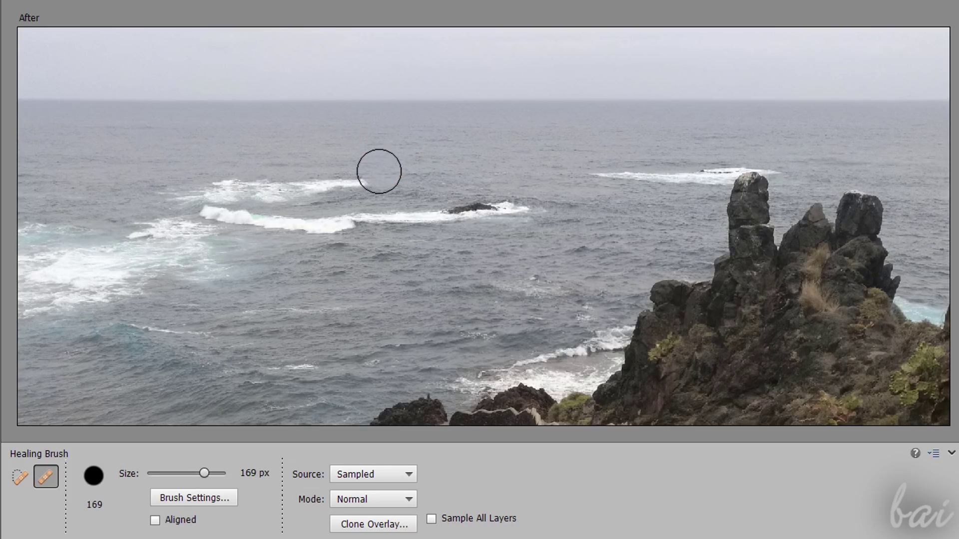
click(373, 179)
drag(373, 179, 229, 184)
drag(531, 199, 345, 215)
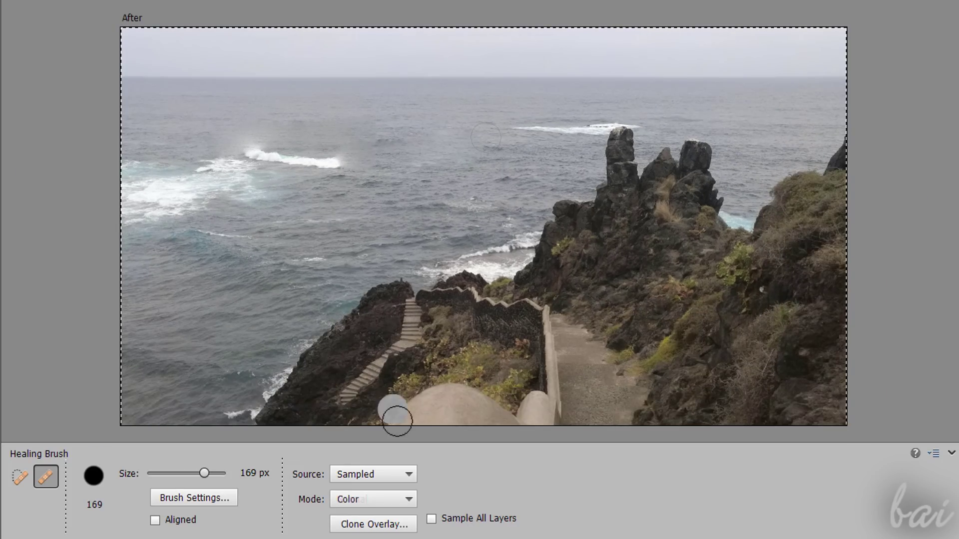
Switch the healing mode to Multiply and heal the left wave into calm sea.
click(403, 499)
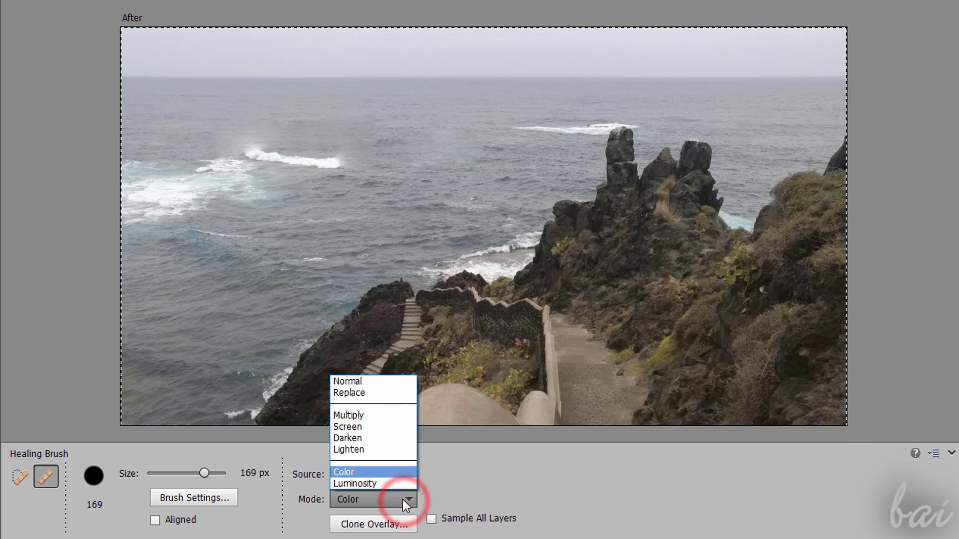
click(368, 413)
alt+click(361, 135)
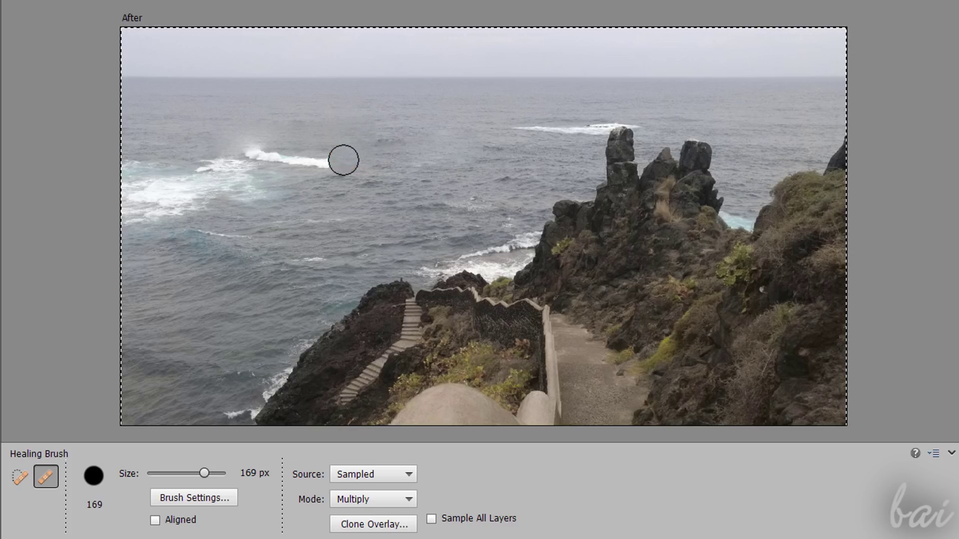
mouse_move(345, 158)
mouse_down()
mouse_move(243, 153)
mouse_move(320, 166)
mouse_move(250, 148)
mouse_up()
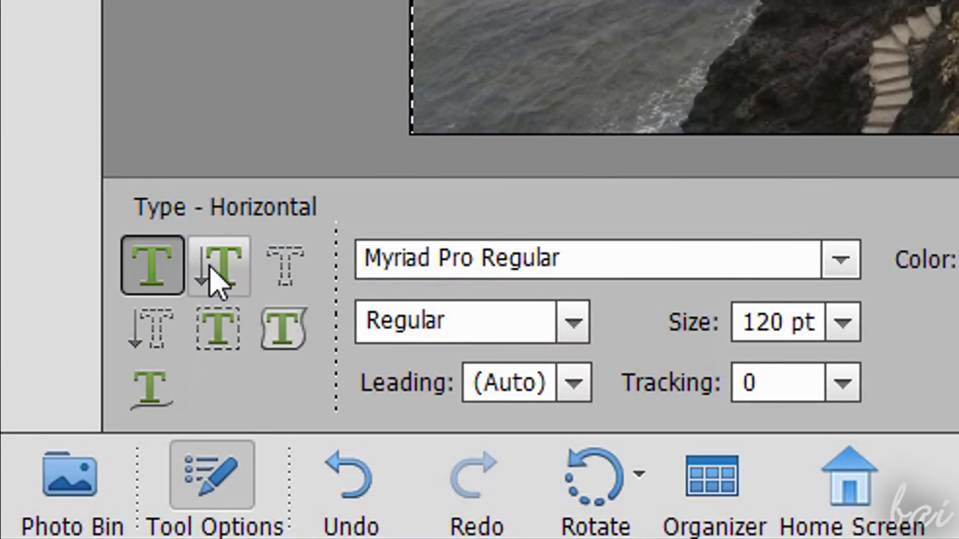
Try a vertical text box on the right of the photo, then cancel it.
click(211, 270)
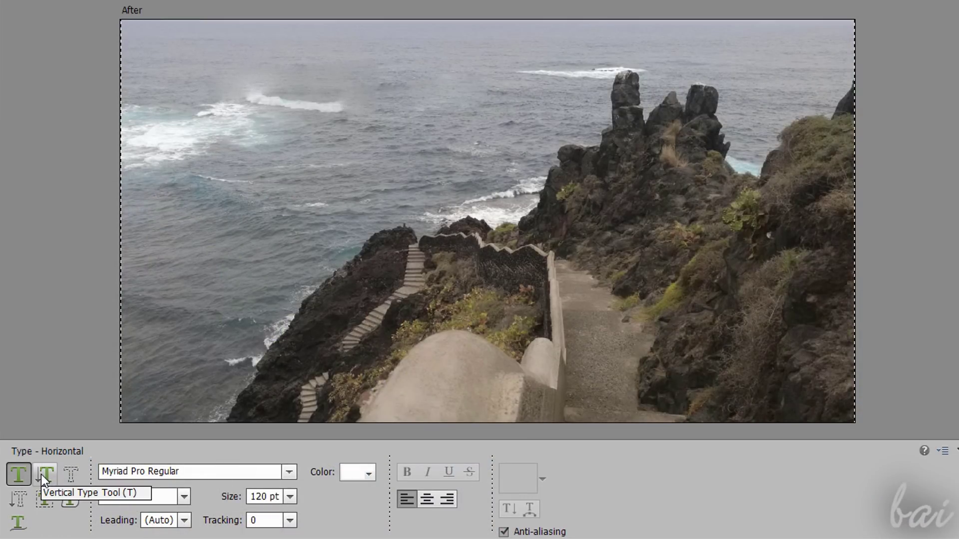
click(219, 265)
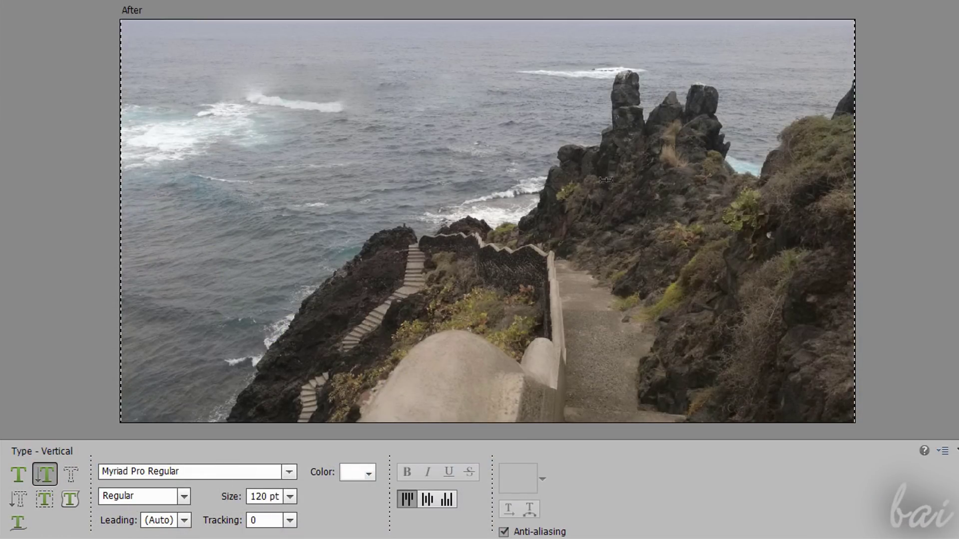
drag(642, 40, 721, 415)
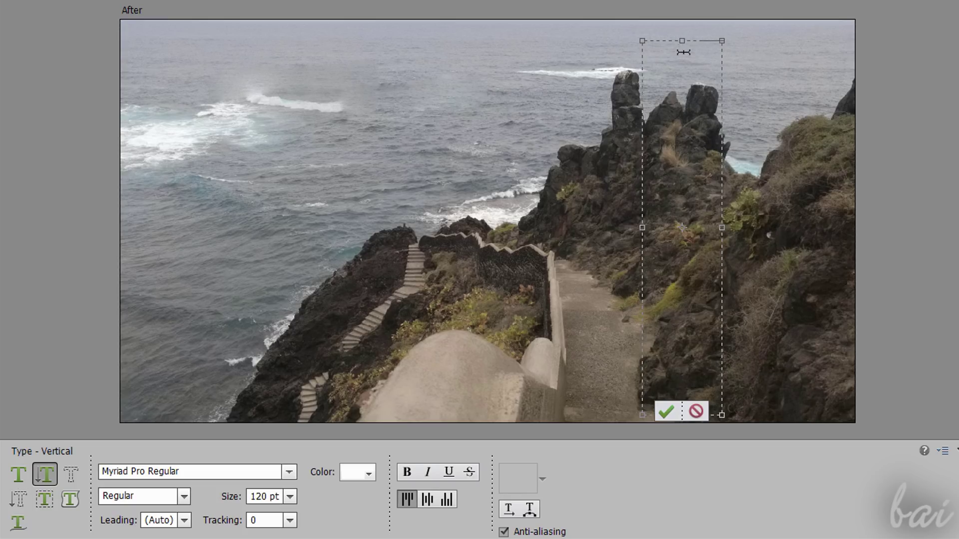
click(683, 52)
text(MyVacations)
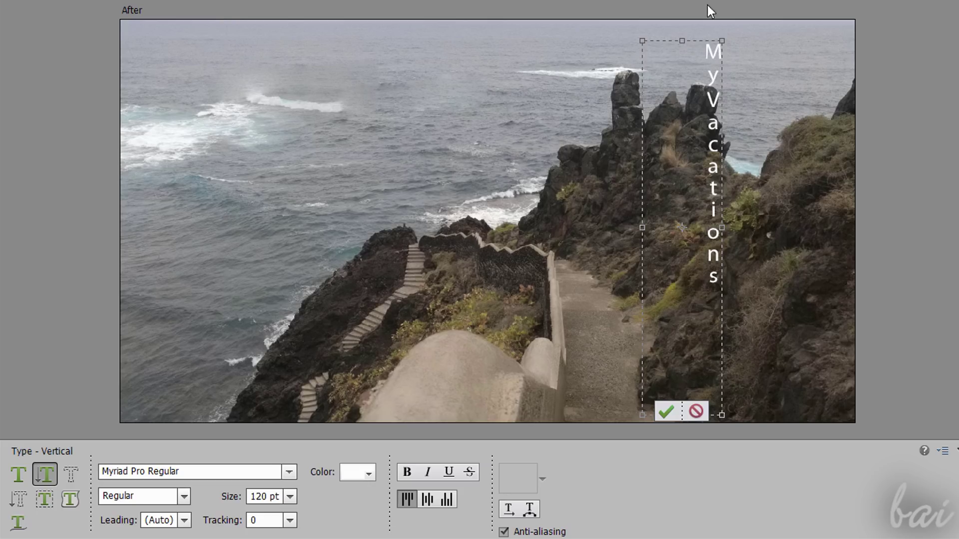
click(695, 411)
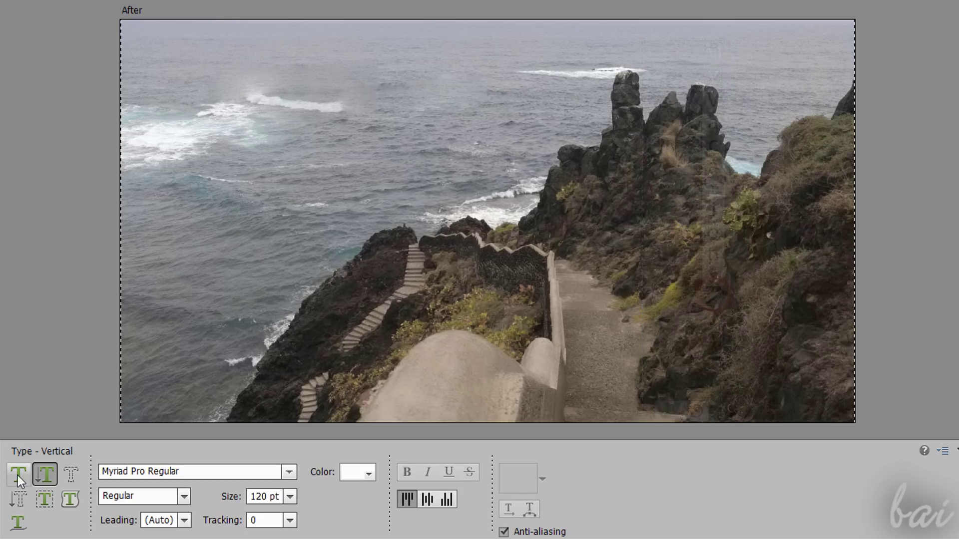
Type MyVacations in a horizontal text box over the sea, testing bold, italic and underline.
click(17, 475)
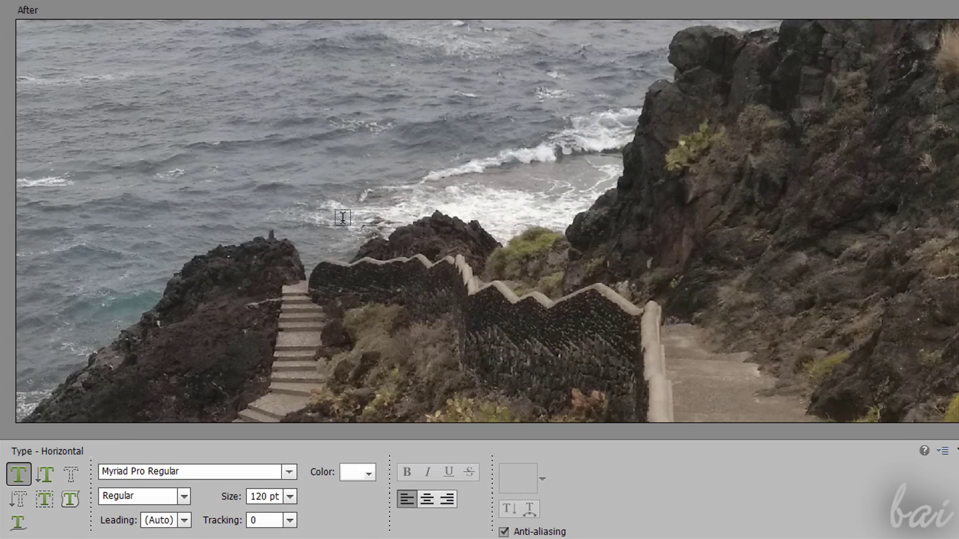
drag(343, 220, 576, 357)
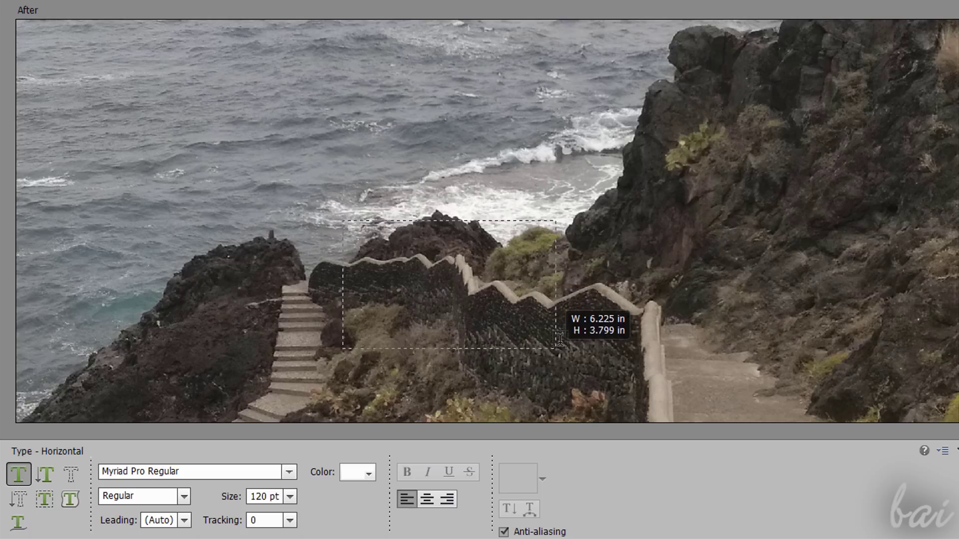
text(MyVacations)
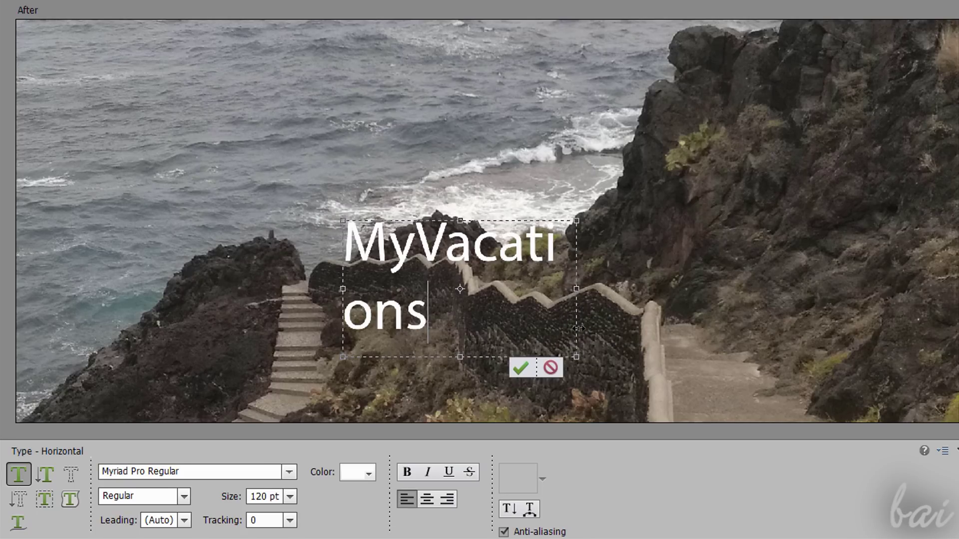
drag(576, 356, 391, 248)
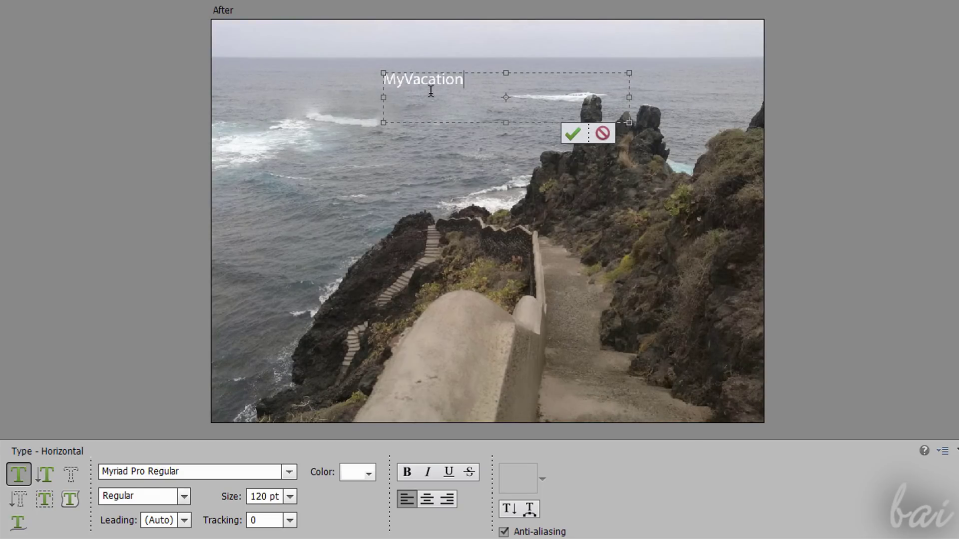
click(405, 473)
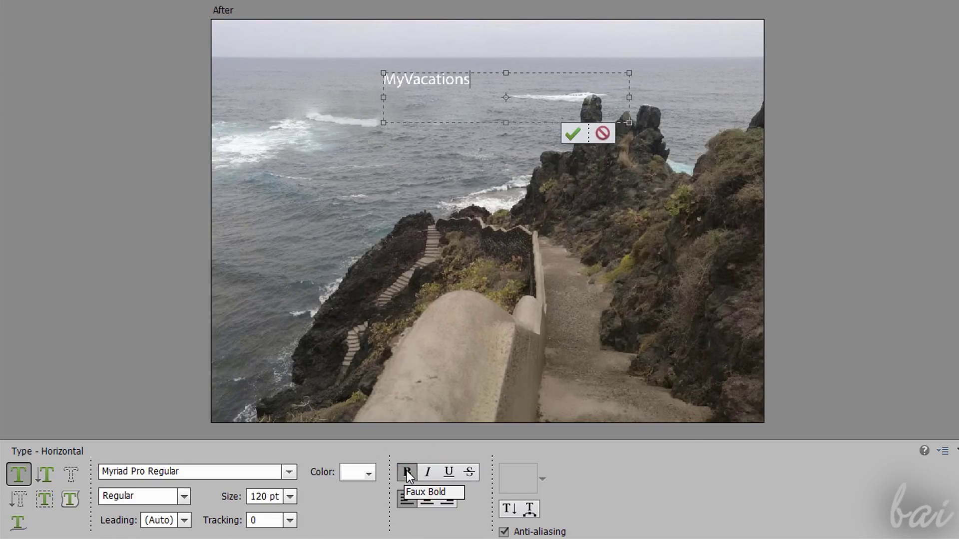
click(431, 472)
click(446, 471)
click(448, 471)
click(411, 471)
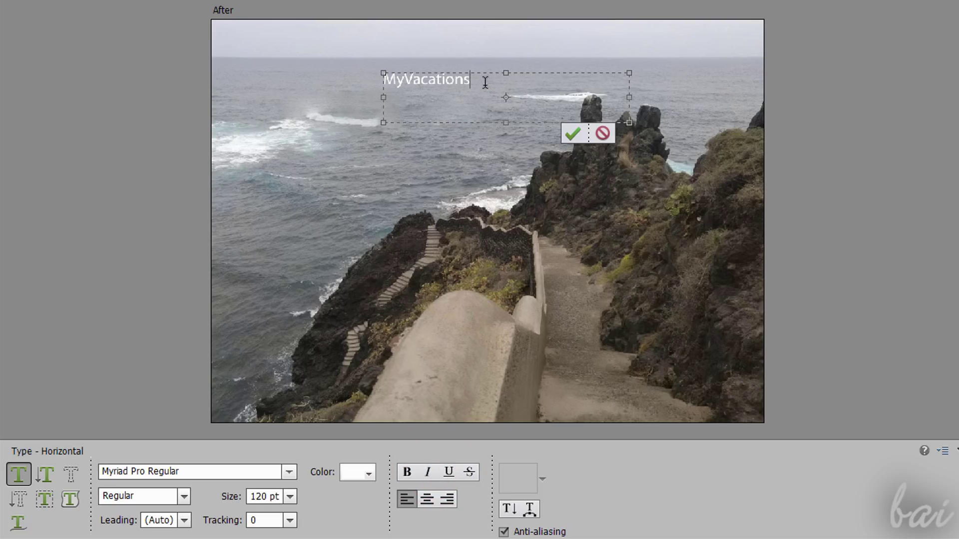
Make the MyVacations title bold, green and 240 pt, then commit it.
drag(485, 81, 383, 83)
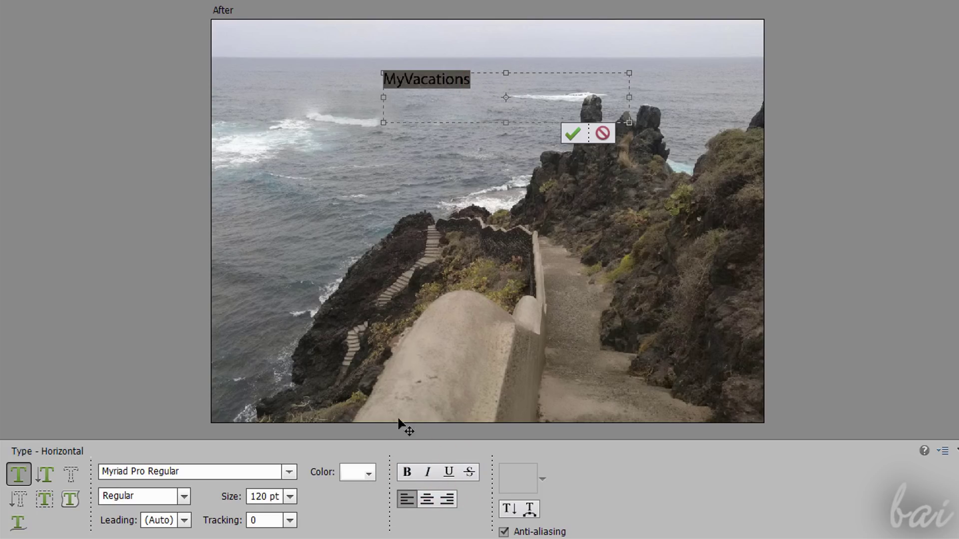
click(407, 472)
click(368, 473)
click(345, 328)
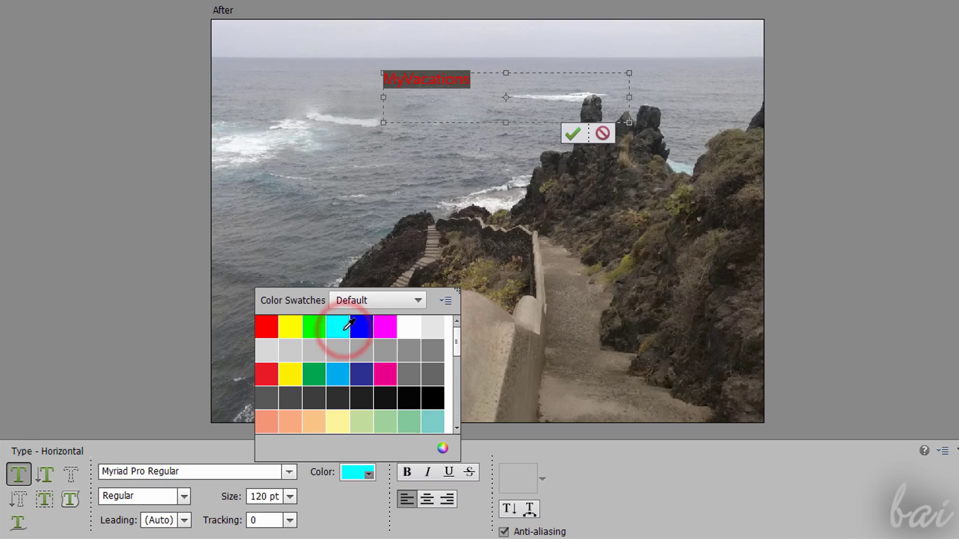
click(290, 327)
click(314, 327)
click(263, 496)
text(240)
key(Return)
click(572, 134)
key(v)
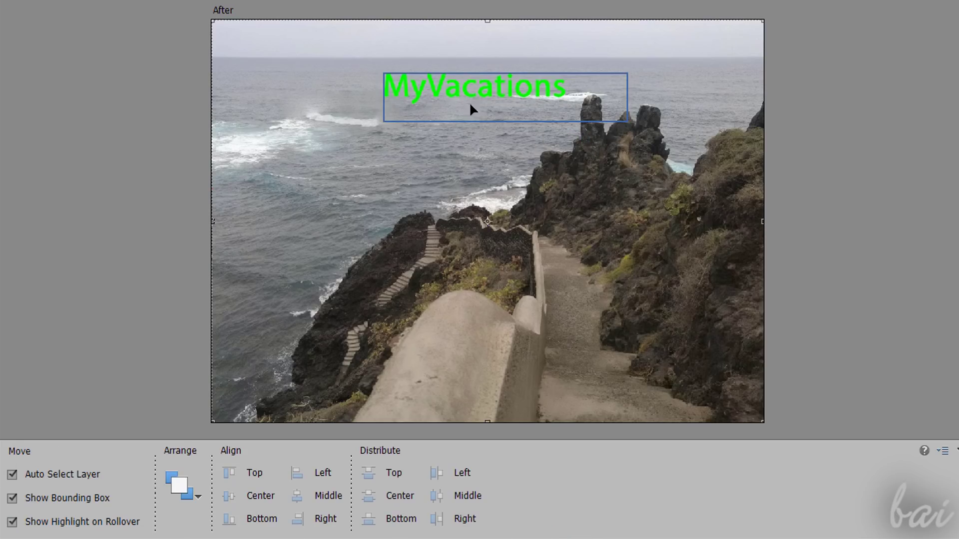
Draw a hexagon text path over the stairs at lower right.
key(t)
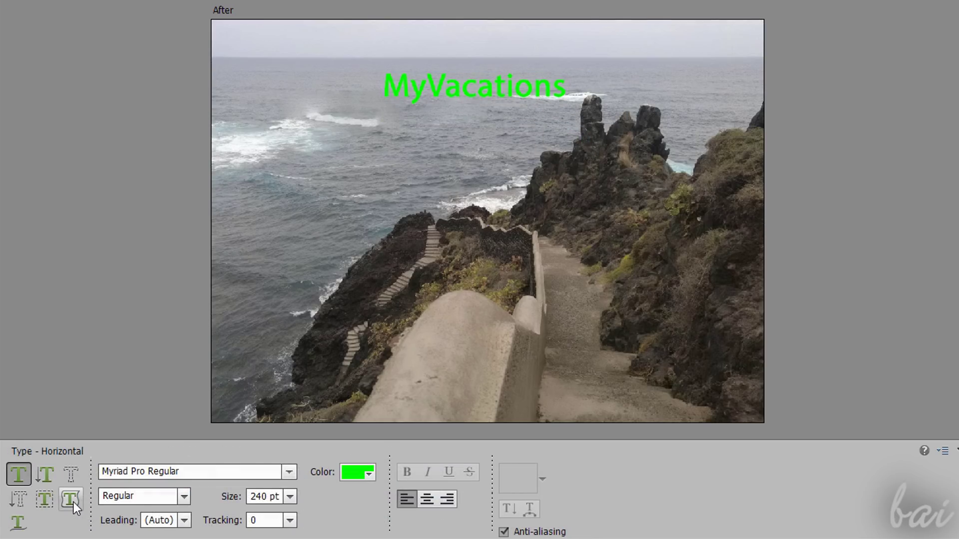
click(71, 499)
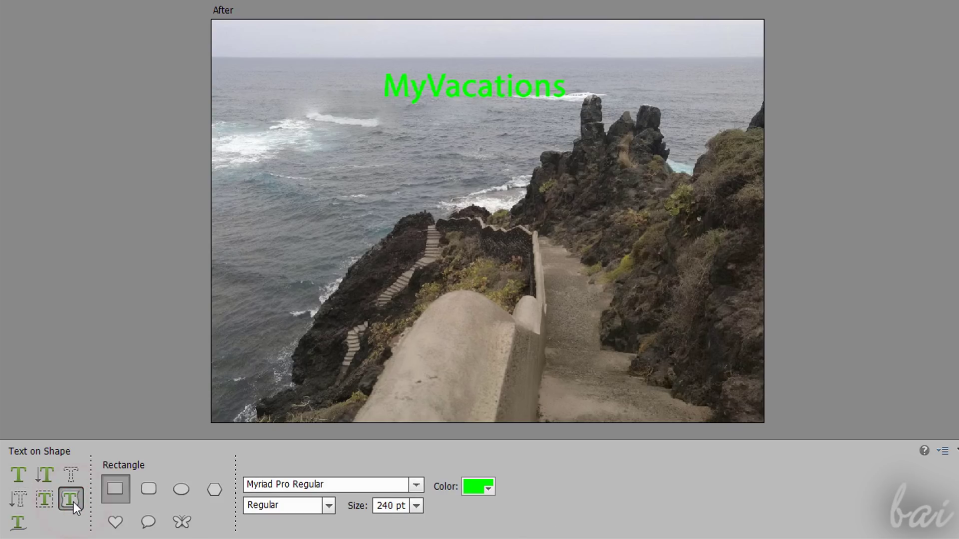
click(215, 492)
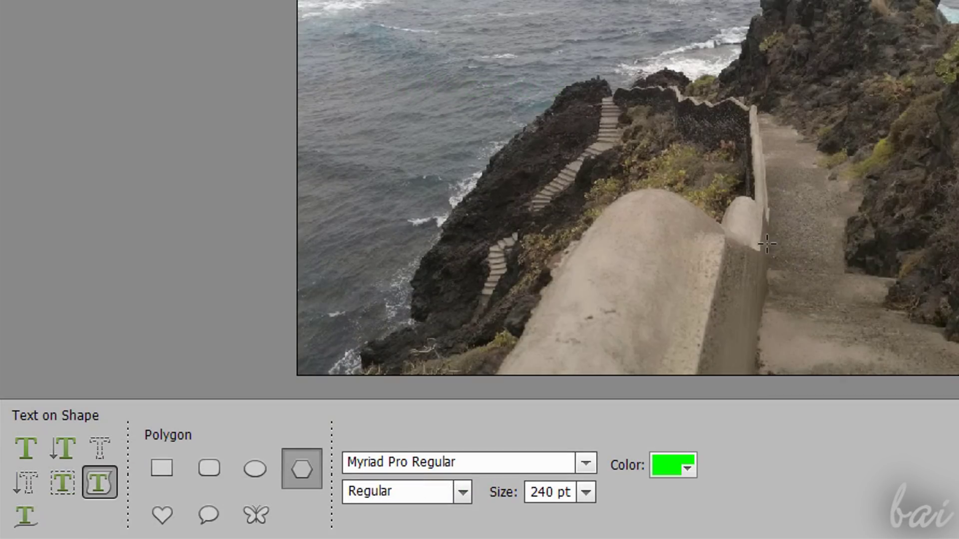
drag(536, 333, 613, 311)
mouse_move(864, 219)
mouse_down()
mouse_move(868, 239)
mouse_move(860, 236)
mouse_up()
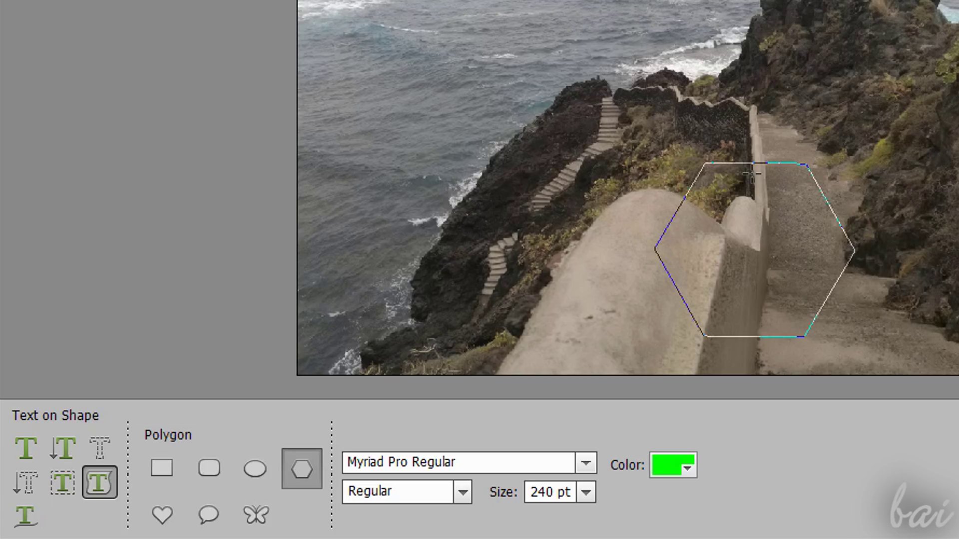
Type 'Hello there this is our photo' along the hexagon outline.
click(716, 162)
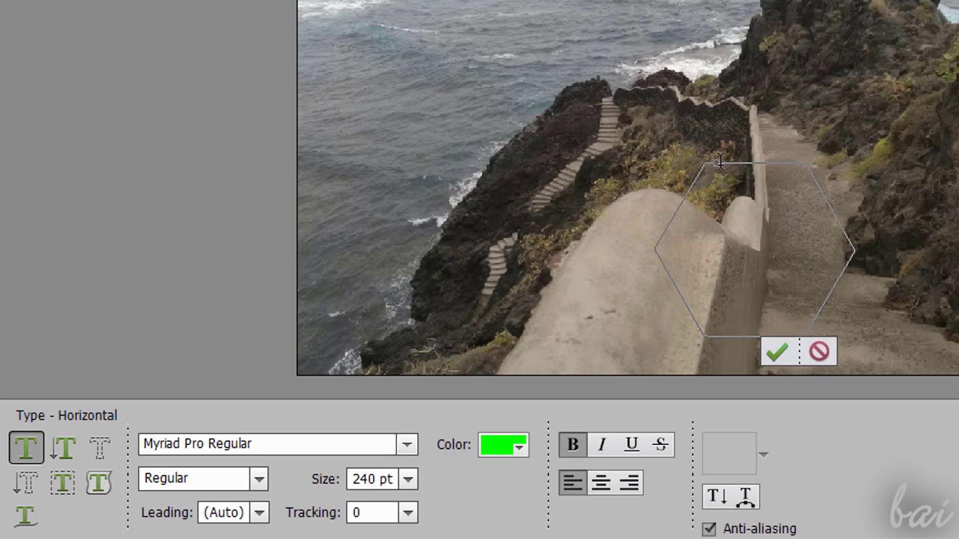
text(Hello there this is our photo)
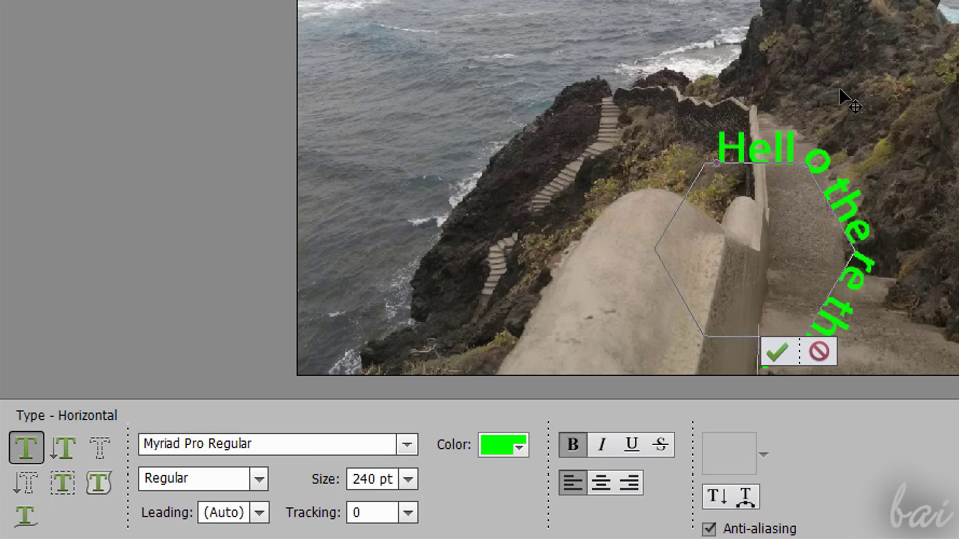
key(ctrl+a)
Set the hexagon text to 100 pt and commit it.
click(381, 479)
double_click(369, 479)
text(200)
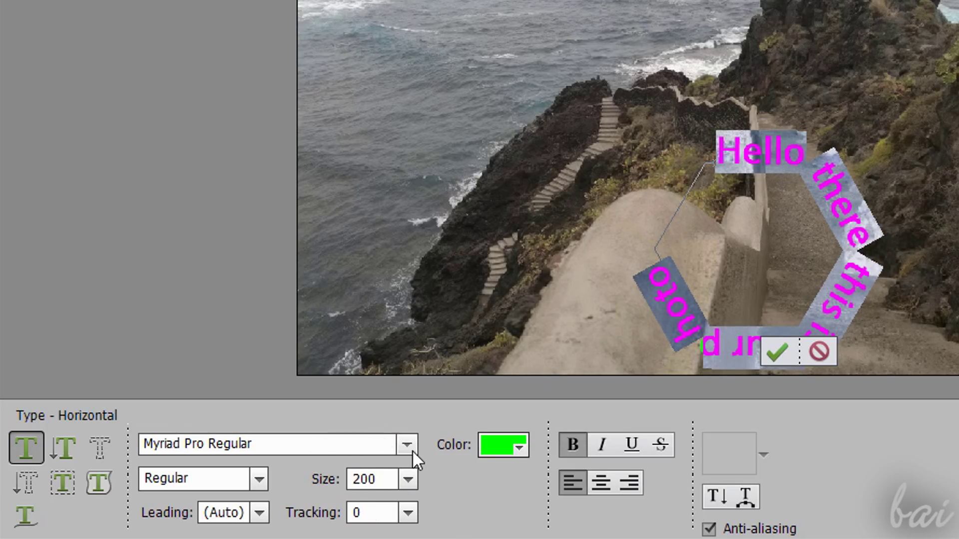
key(BackSpace)
key(BackSpace)
key(BackSpace)
text(180)
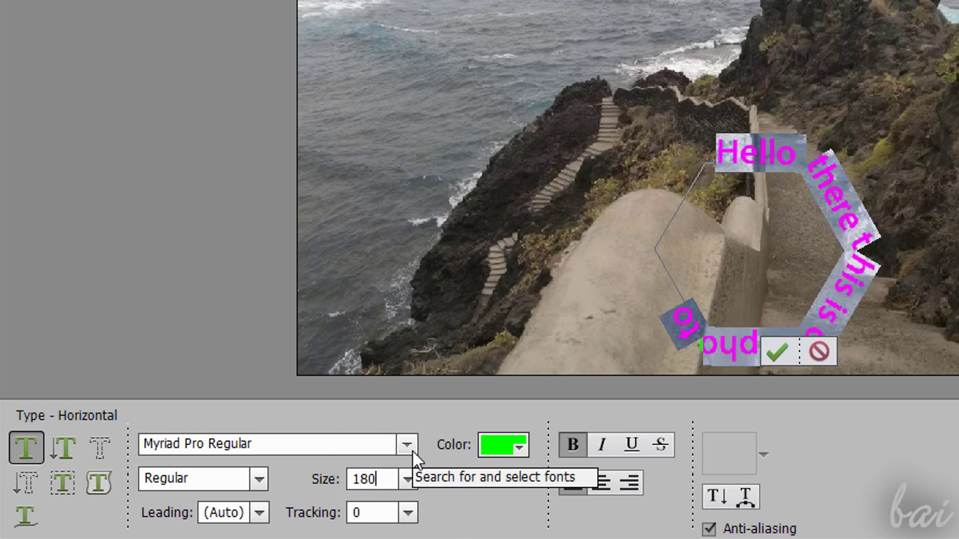
key(BackSpace)
key(BackSpace)
text(00)
click(763, 159)
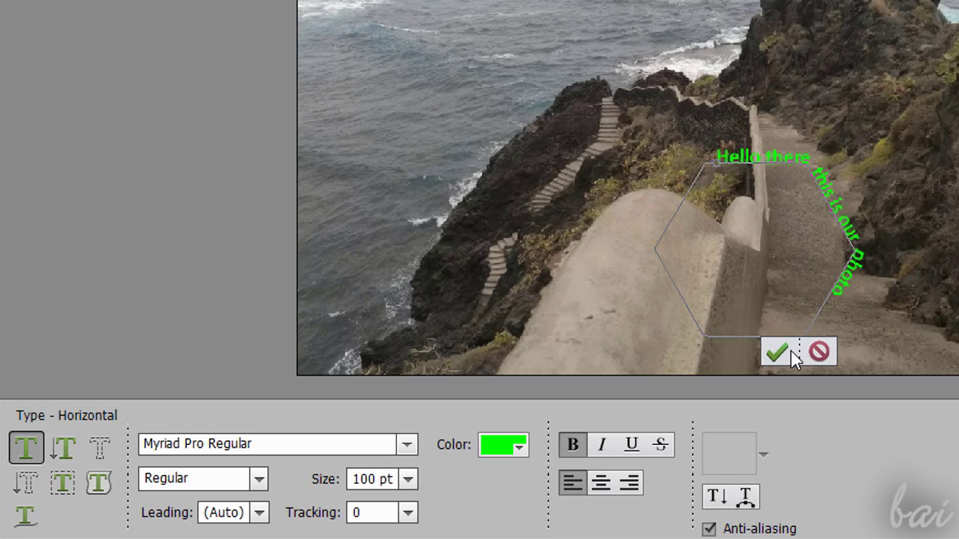
click(777, 351)
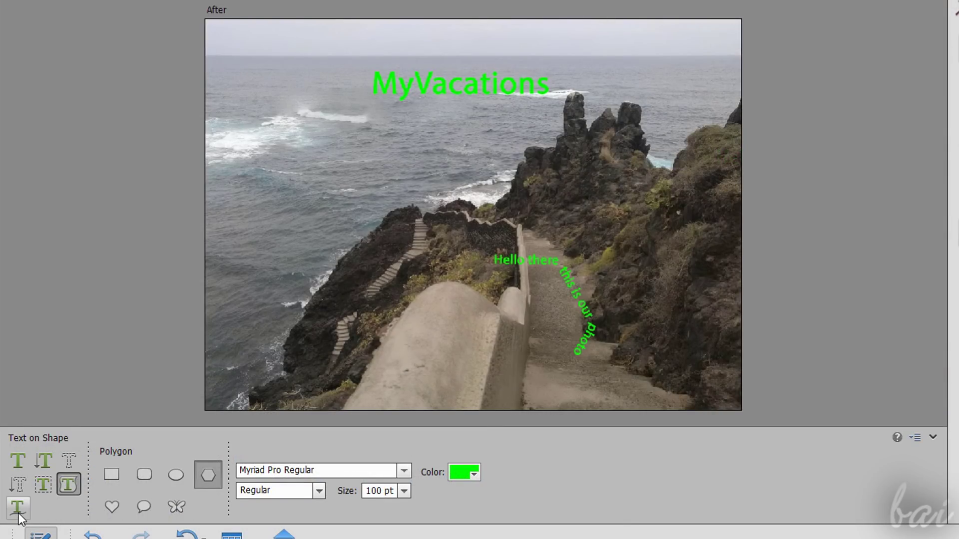
Draw a wavy path down from the upper-left sea and type 'Hello there this is our' along it.
click(18, 510)
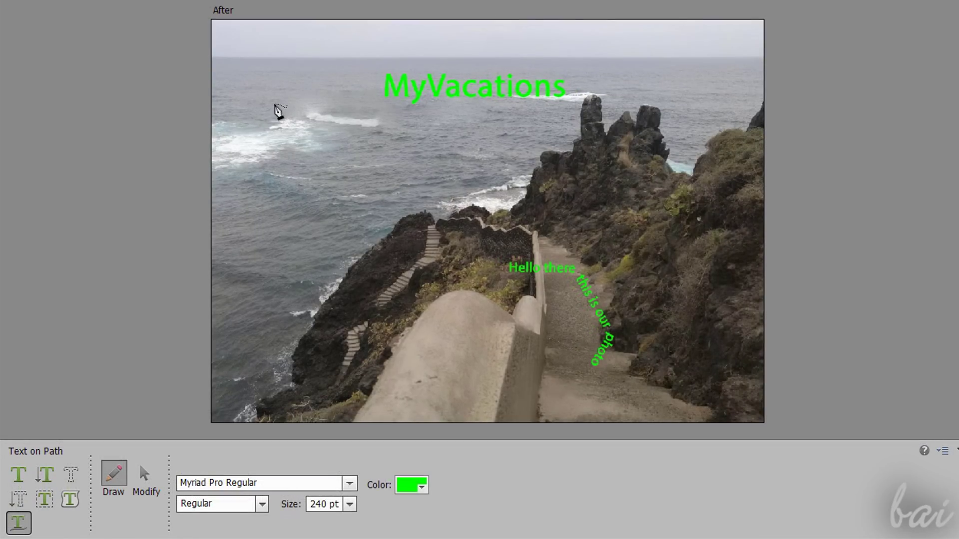
mouse_move(251, 106)
mouse_down()
mouse_move(258, 165)
mouse_move(337, 186)
mouse_move(370, 221)
mouse_move(369, 309)
mouse_move(428, 356)
mouse_up()
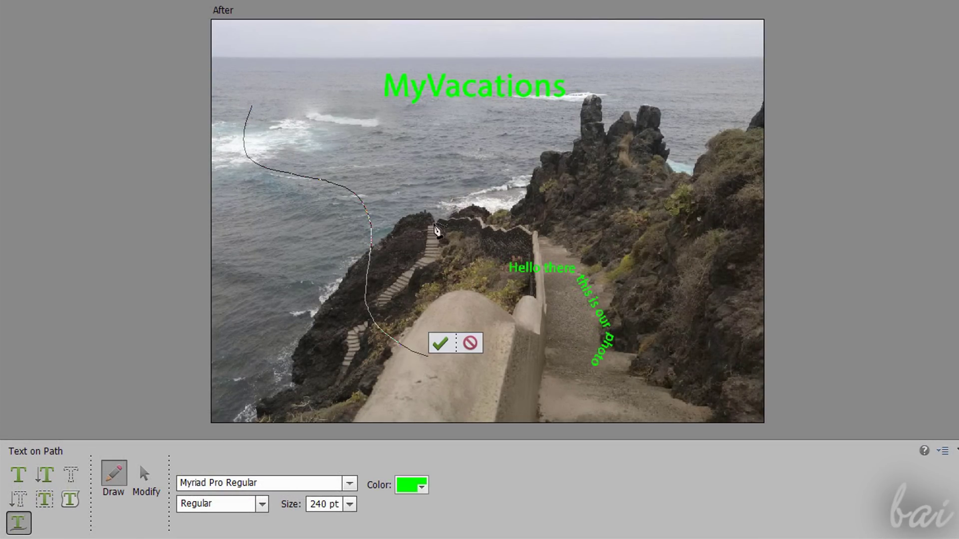
click(440, 345)
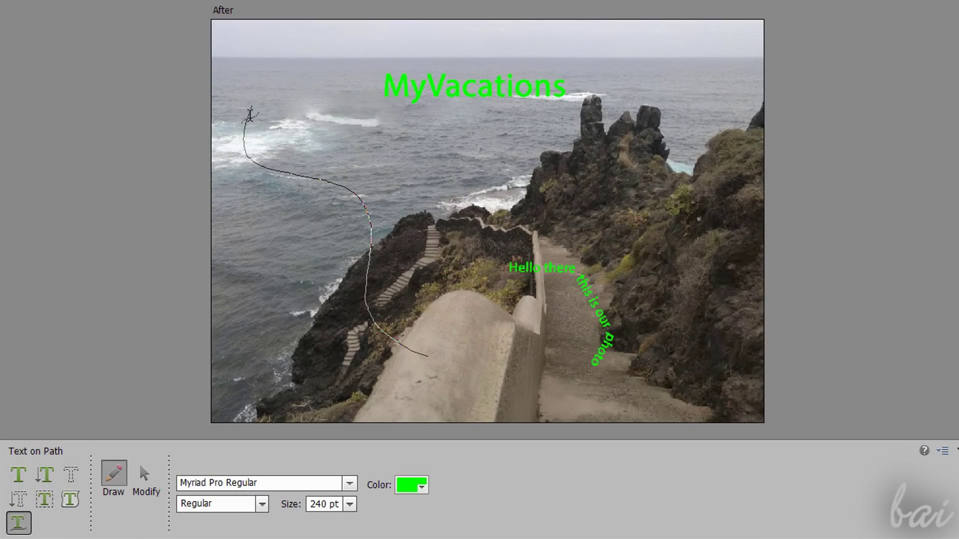
click(251, 113)
text(Hello th)
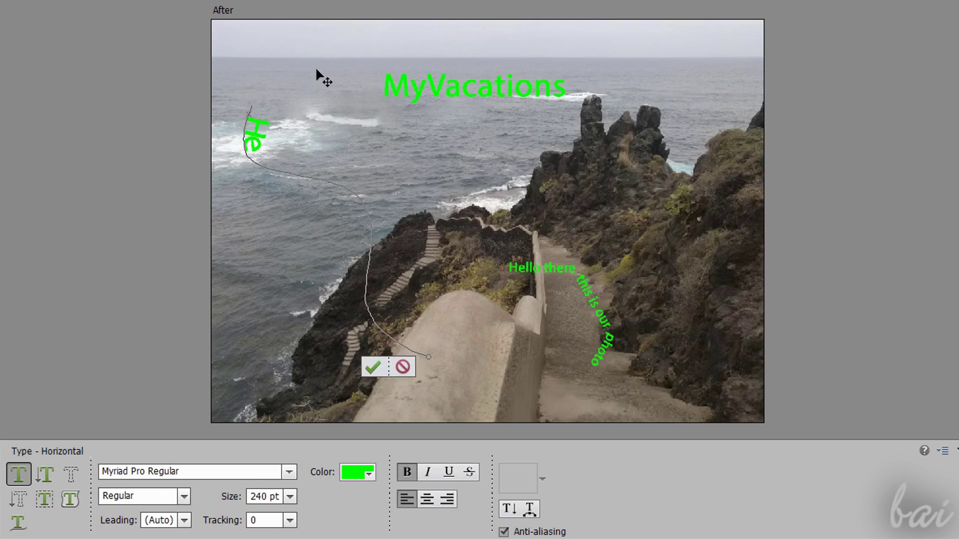
text(ere this is our)
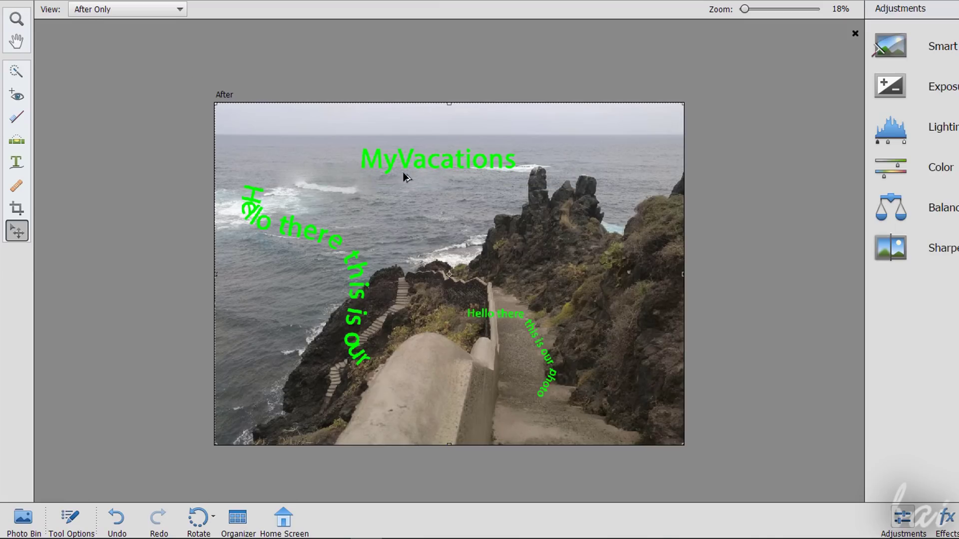
Nudge the MyVacations title right and down, and move the small caption higher up.
click(402, 172)
scroll(403, 171, up, 1)
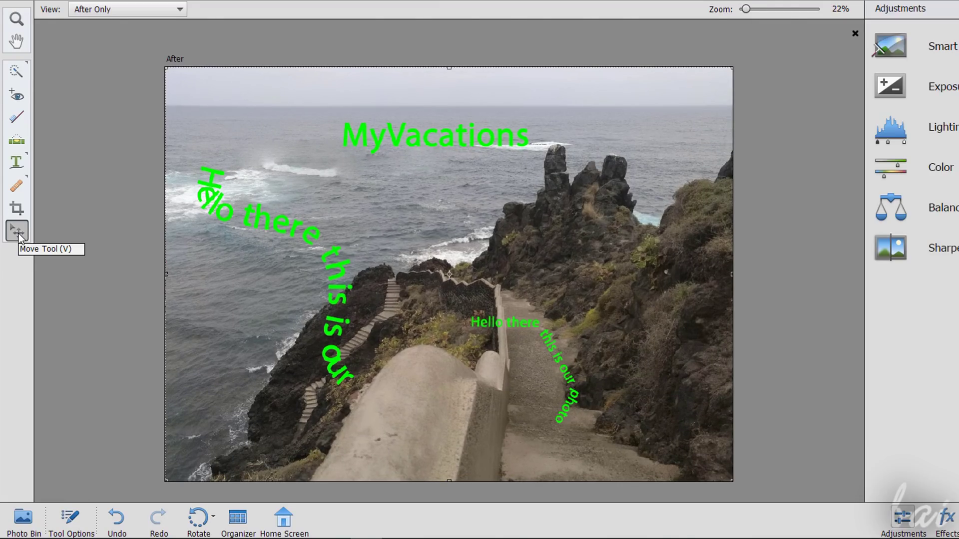
click(424, 139)
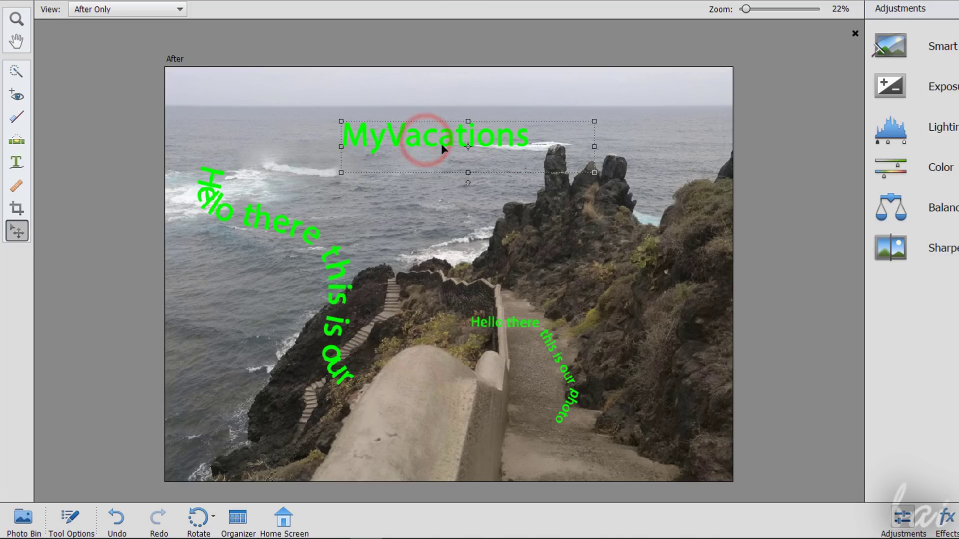
click(319, 244)
click(520, 332)
drag(458, 136, 470, 169)
drag(520, 317, 510, 251)
Scale the MyVacations title to about 149%, stretch it taller and tilt it about 9 degrees.
click(465, 158)
drag(354, 142, 344, 86)
drag(475, 149, 475, 167)
mouse_move(614, 93)
mouse_down()
mouse_move(574, 71)
mouse_move(612, 113)
mouse_move(583, 85)
mouse_move(601, 97)
mouse_up()
click(558, 178)
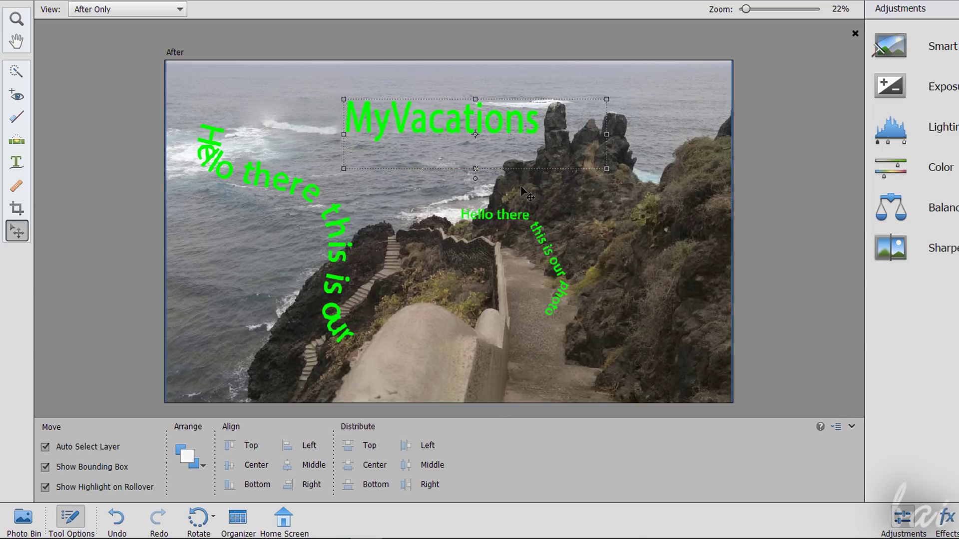
Reposition the MyVacations title left and back right, then resize it from its corner.
double_click(428, 129)
click(394, 126)
drag(425, 125, 508, 125)
click(531, 108)
click(558, 178)
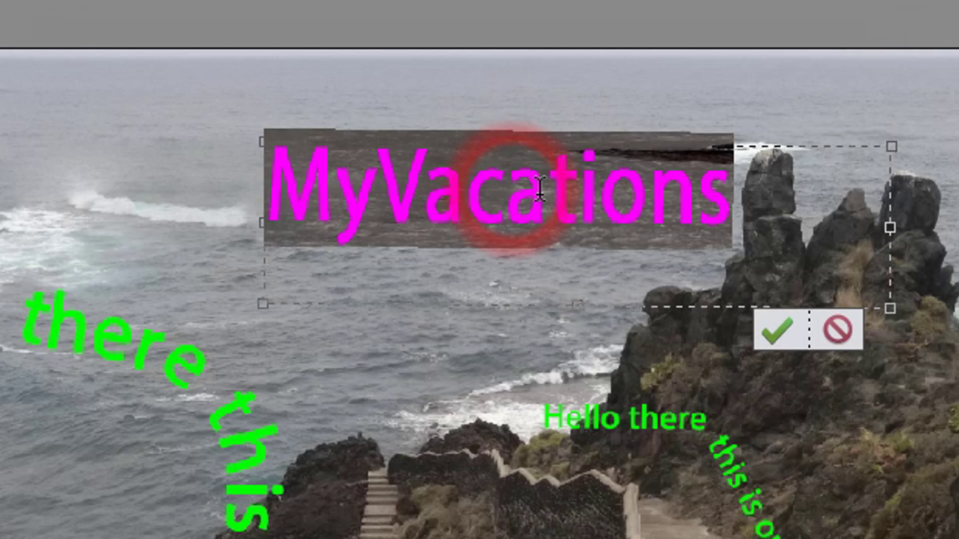
click(500, 128)
click(416, 119)
click(560, 199)
drag(678, 194, 456, 186)
drag(381, 181, 563, 207)
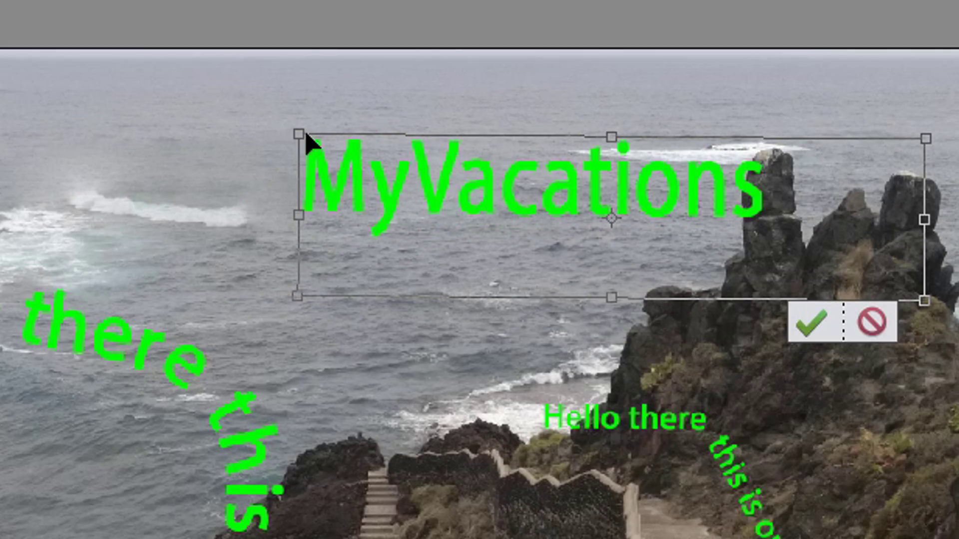
drag(300, 133, 274, 125)
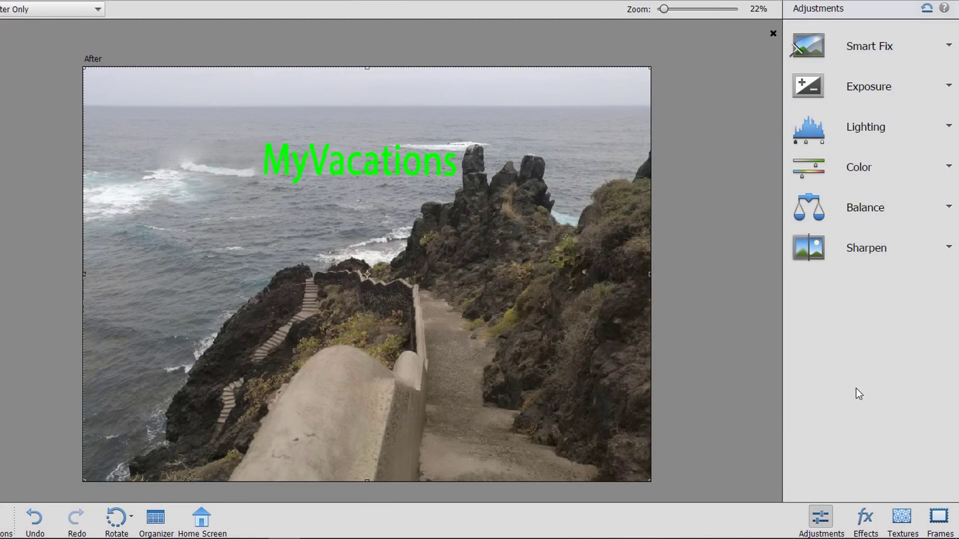
Browse the Effects, Textures and Frames presets, then return to Adjustments.
click(862, 521)
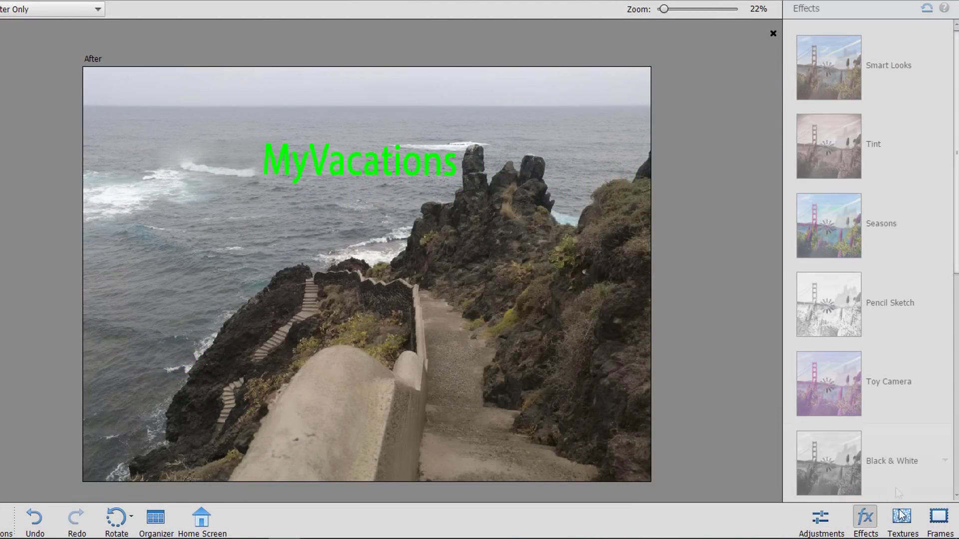
click(905, 524)
click(939, 518)
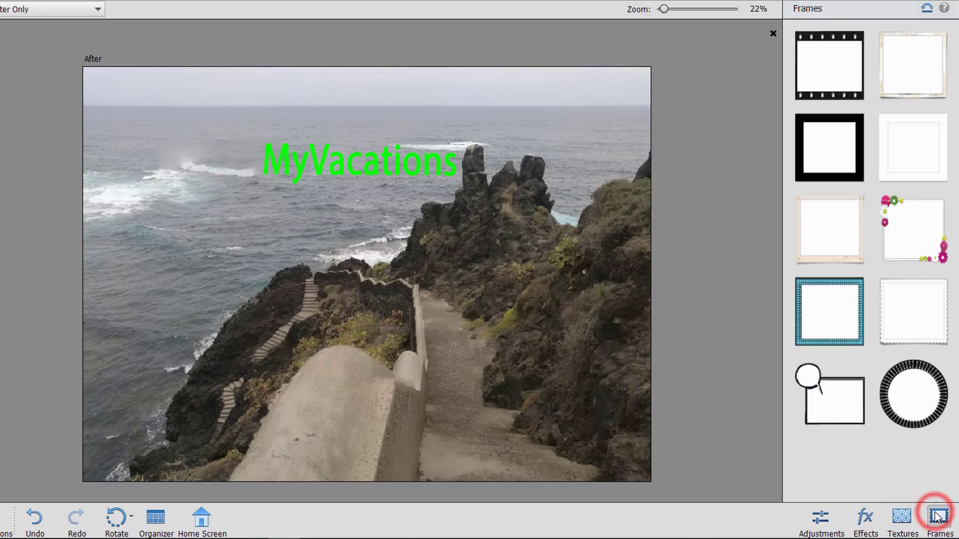
click(822, 525)
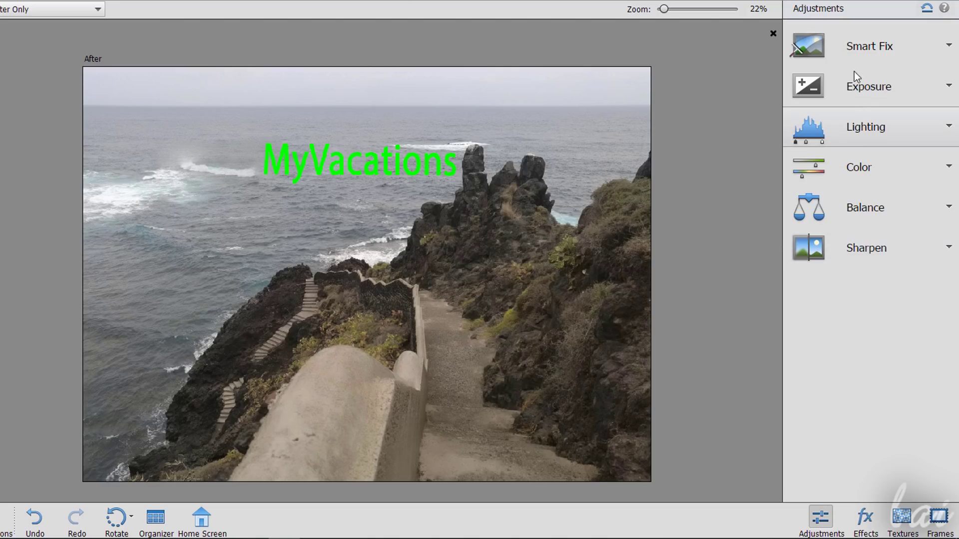
Preview lower and boosted Color saturation, including 50 and Auto, then set it back to 0.
click(858, 44)
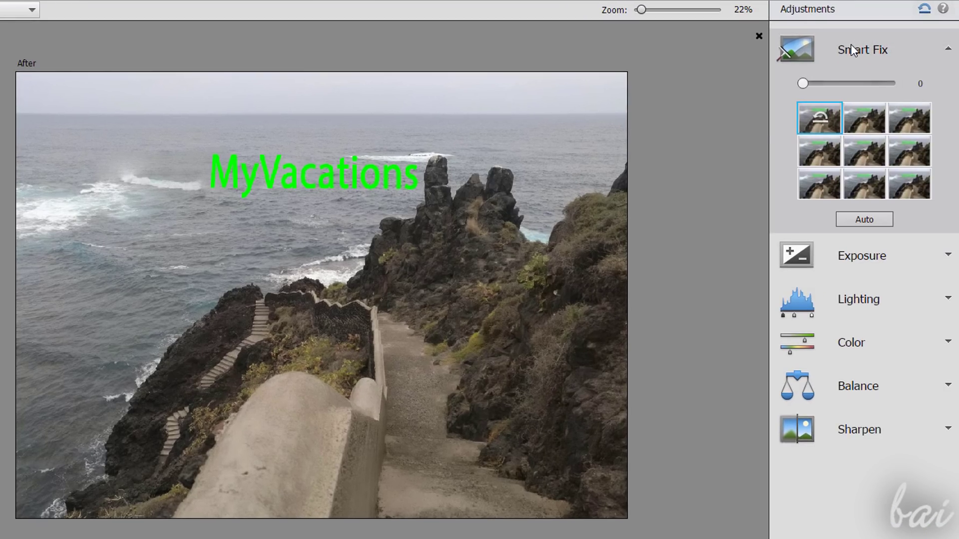
click(852, 44)
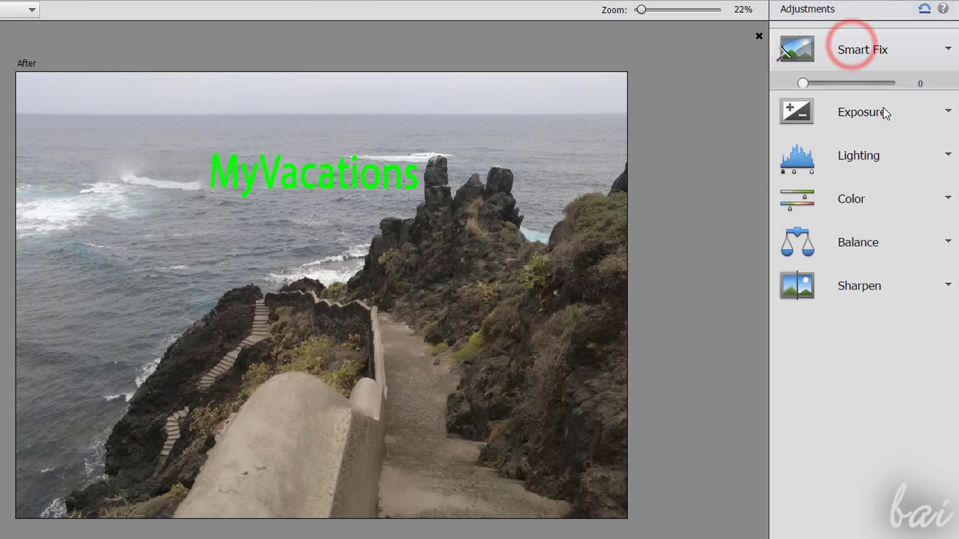
click(875, 191)
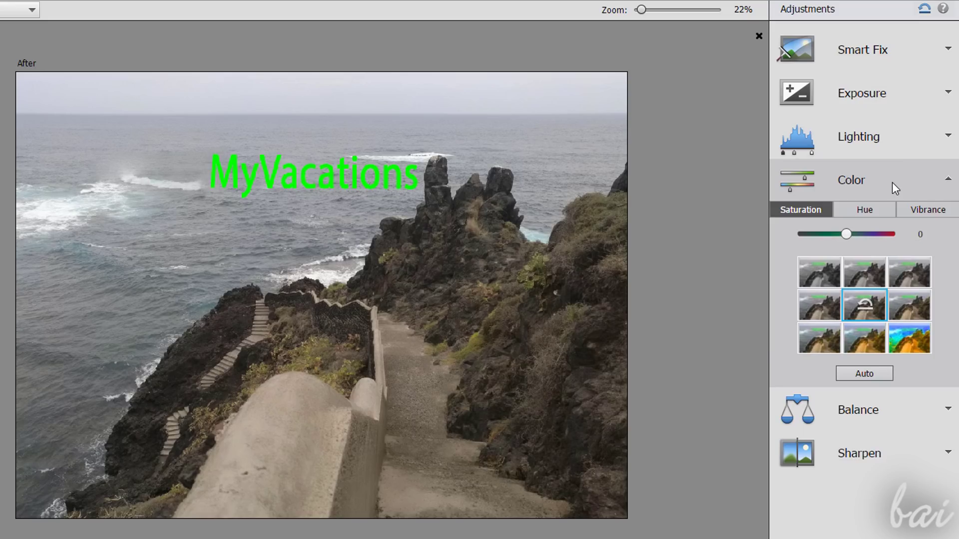
drag(845, 231, 880, 229)
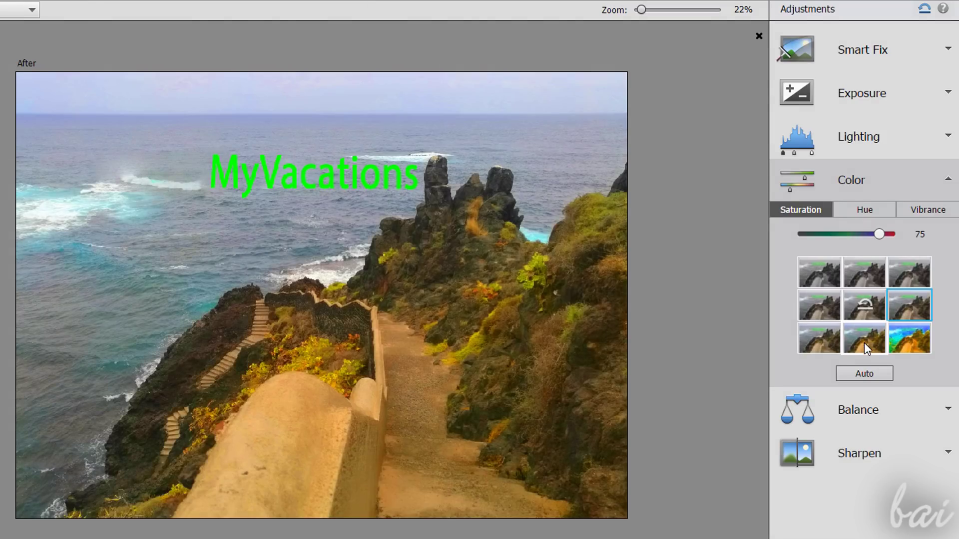
click(835, 343)
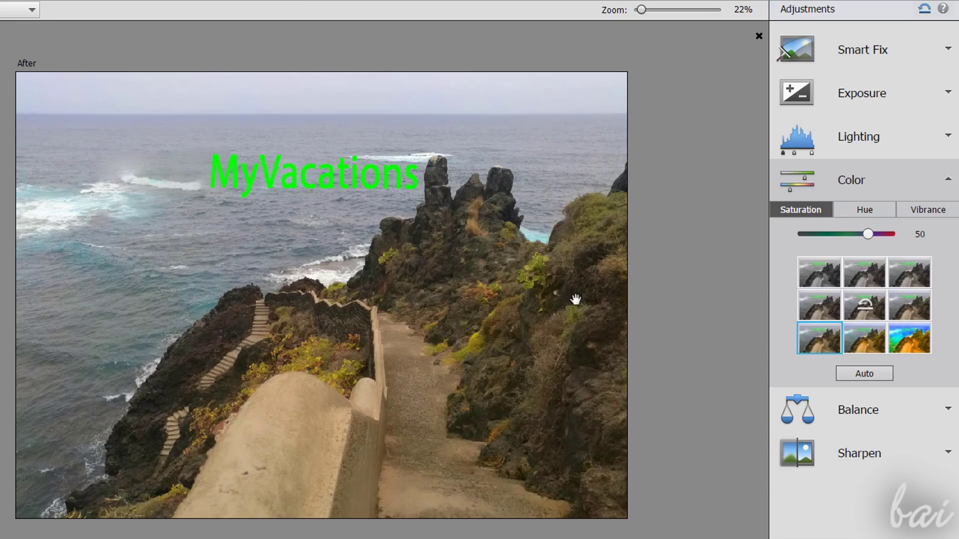
click(866, 372)
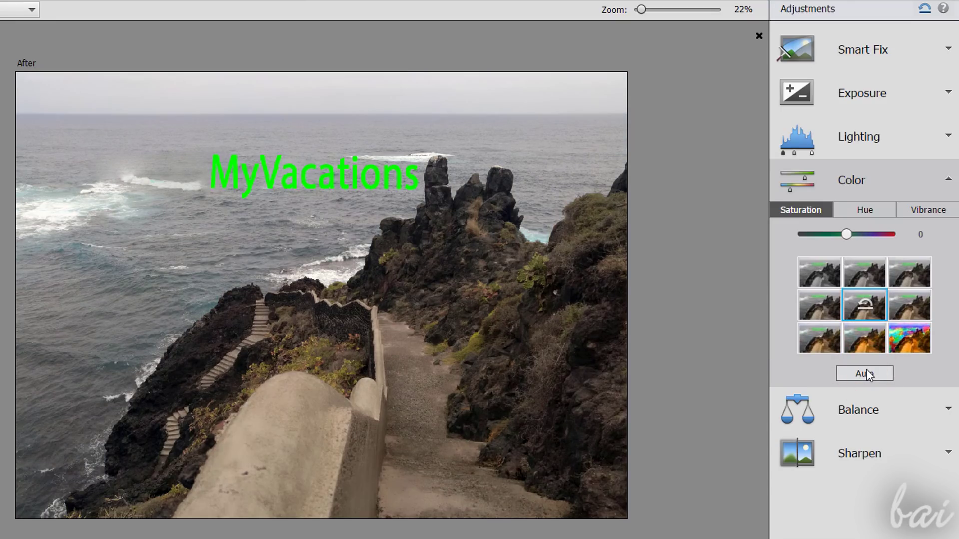
click(827, 333)
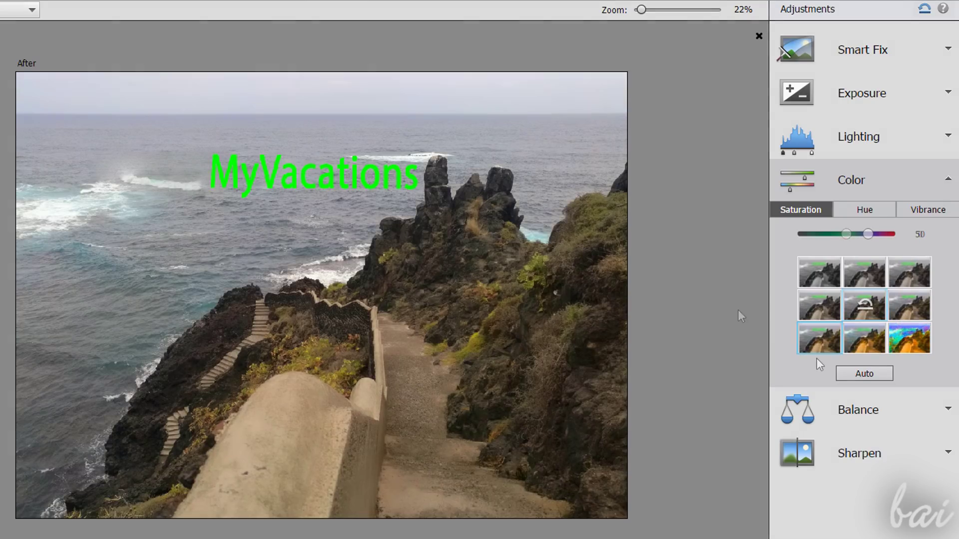
click(864, 307)
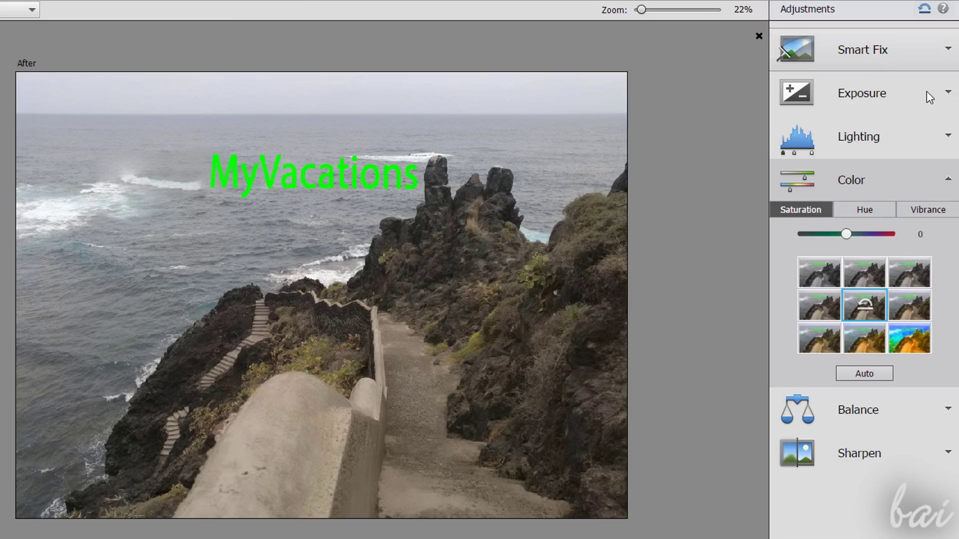
Apply Smart Fix at 100, then preview the Lighting Highlights and Midtones presets.
click(916, 52)
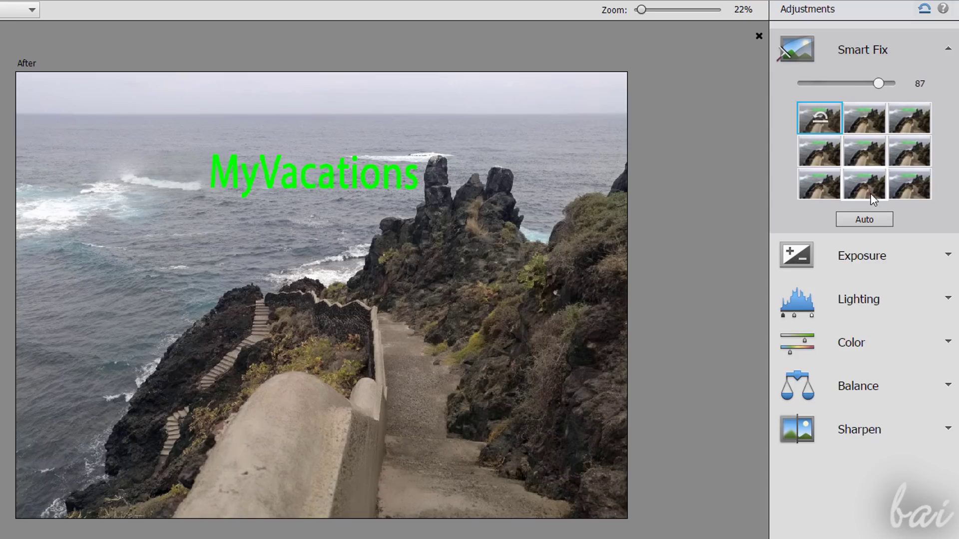
click(904, 188)
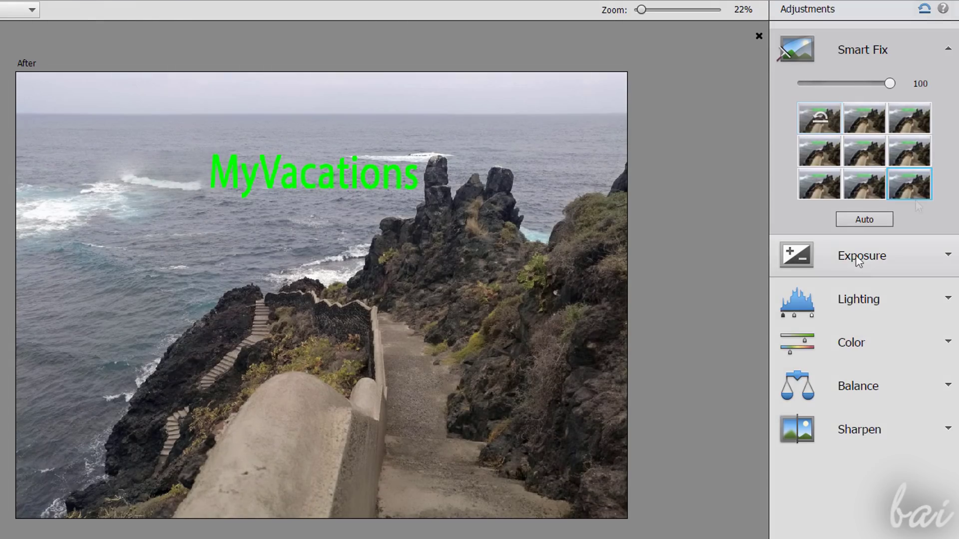
click(894, 261)
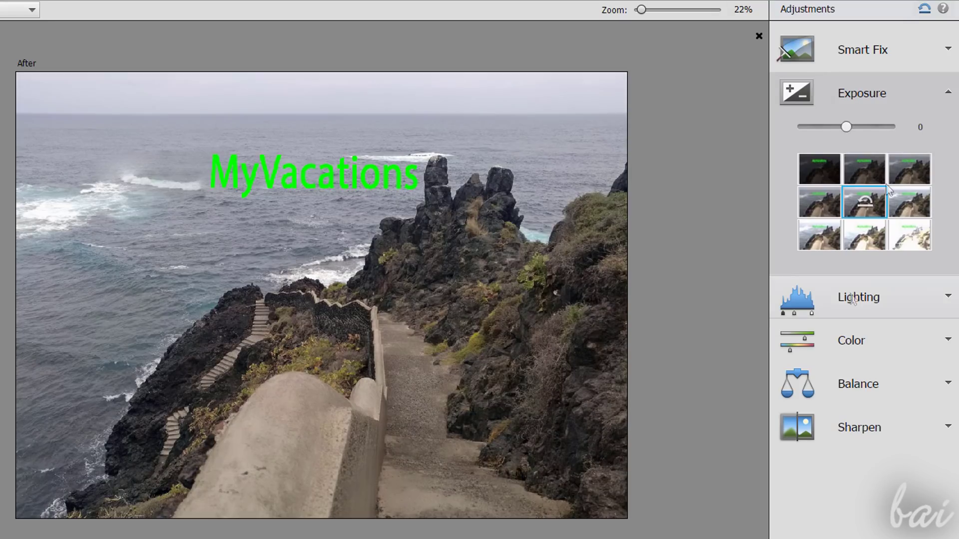
click(856, 298)
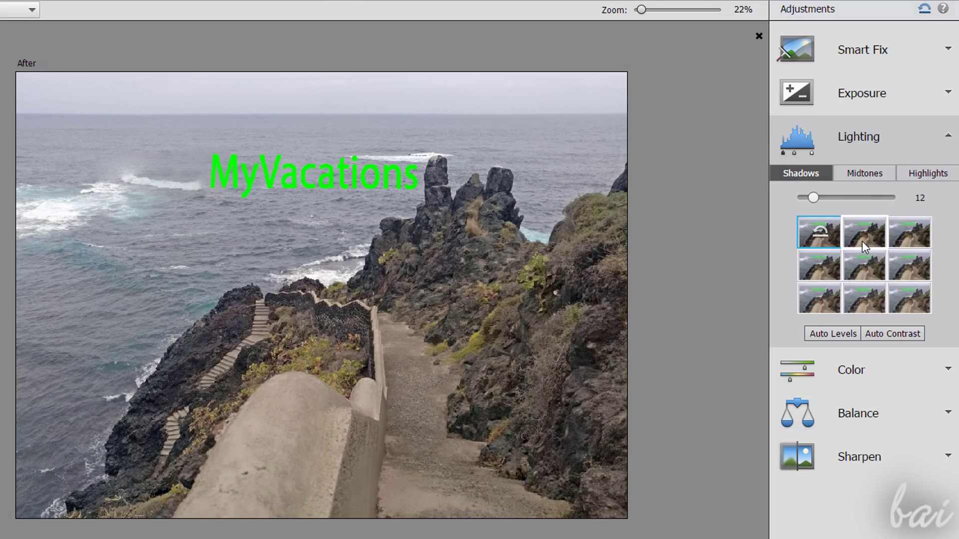
click(926, 173)
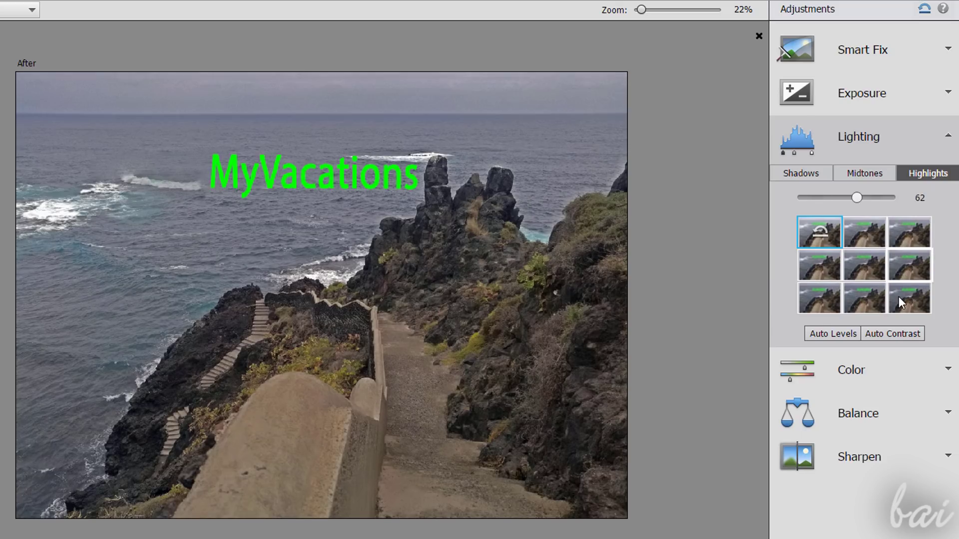
click(876, 174)
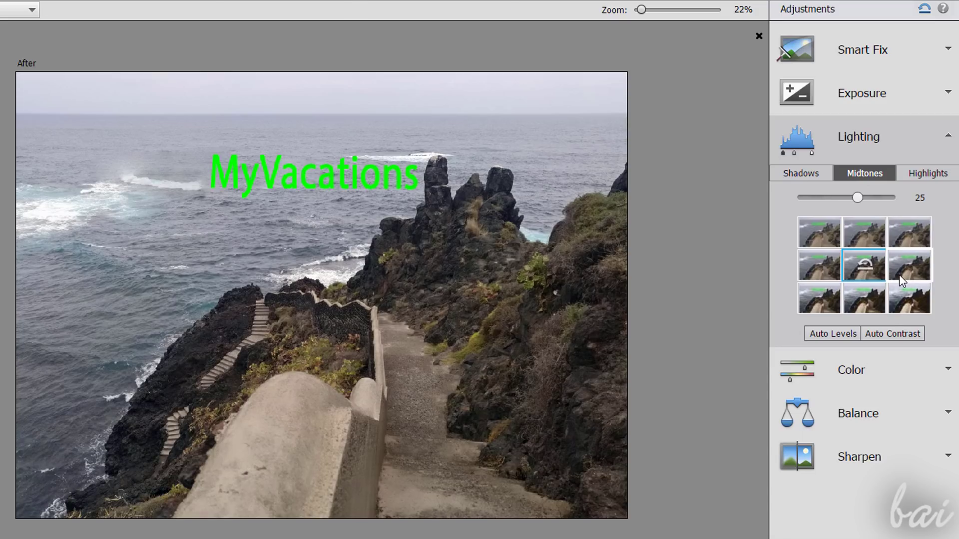
Preview the Color adjustment's hue and vibrance variations on the seaside photo.
click(858, 132)
click(850, 190)
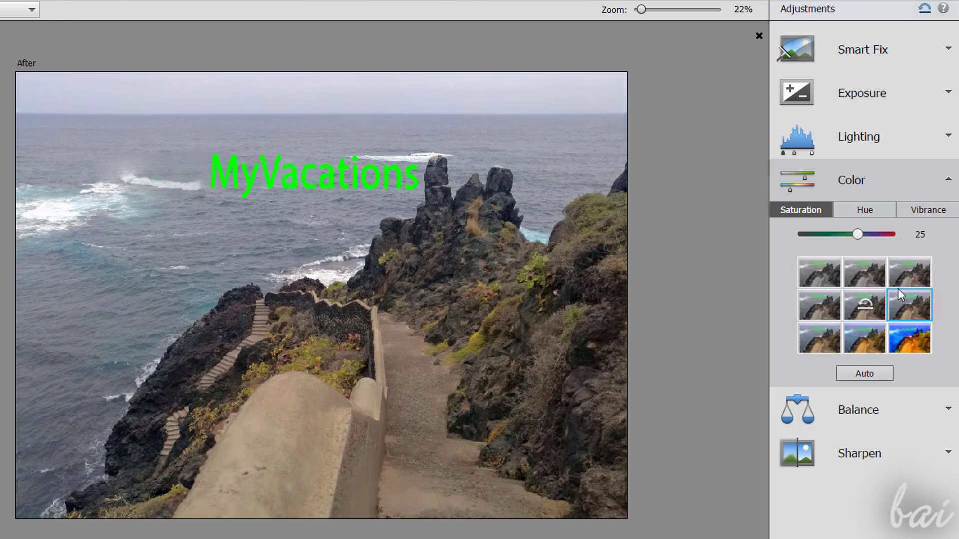
click(871, 207)
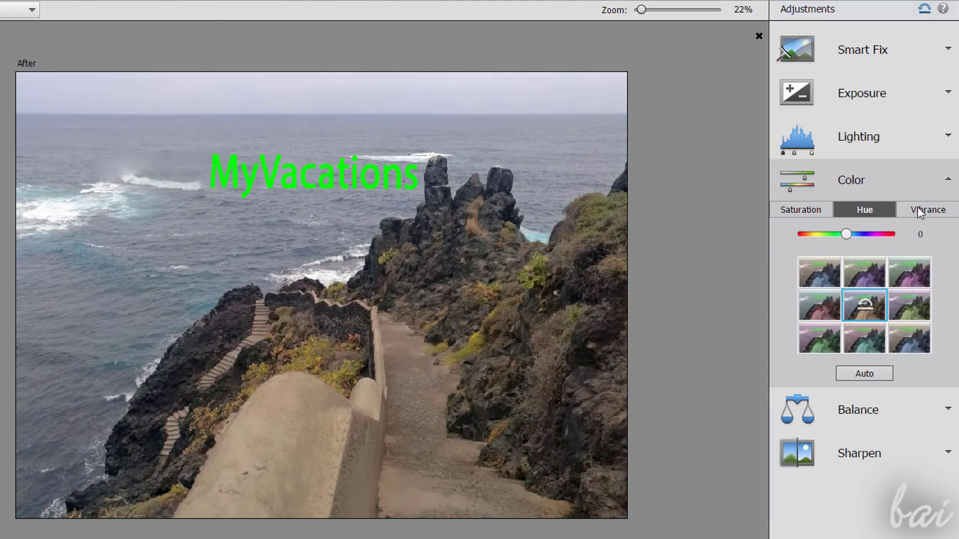
click(927, 210)
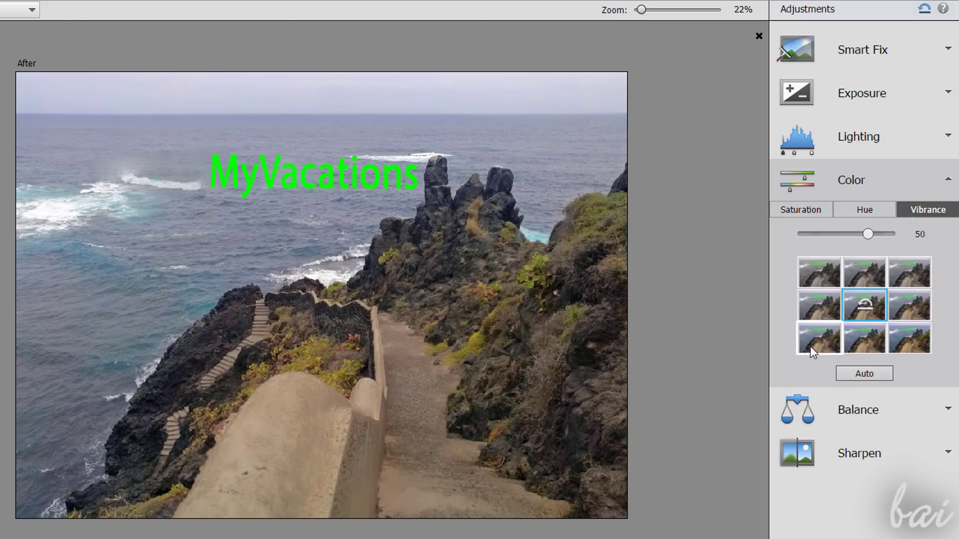
Preview the Balance tint variations, then apply sharpening at 187.
click(872, 180)
click(852, 229)
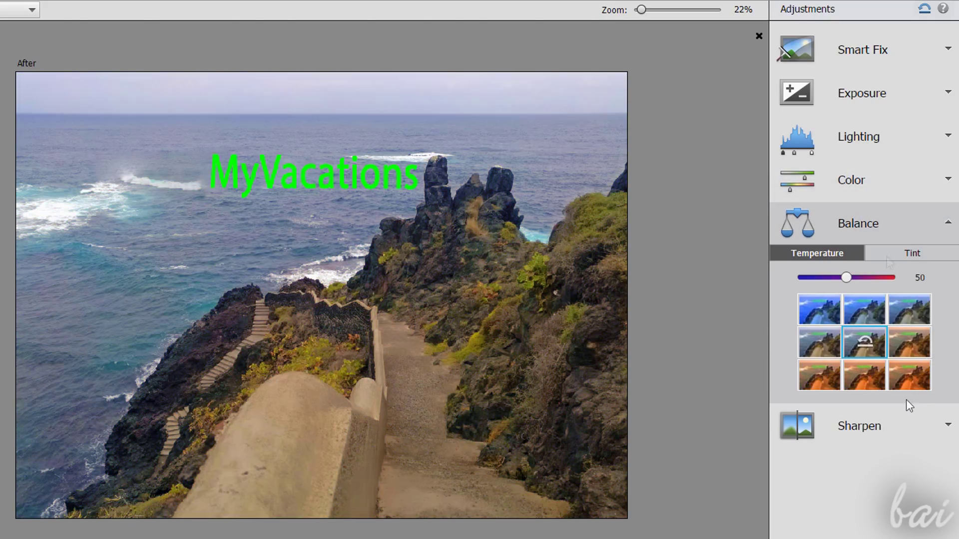
click(921, 253)
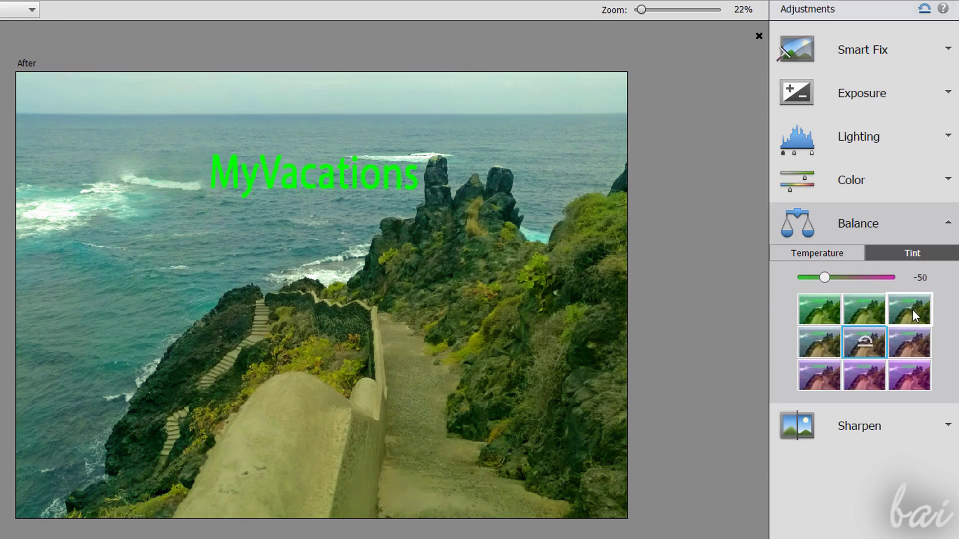
click(868, 263)
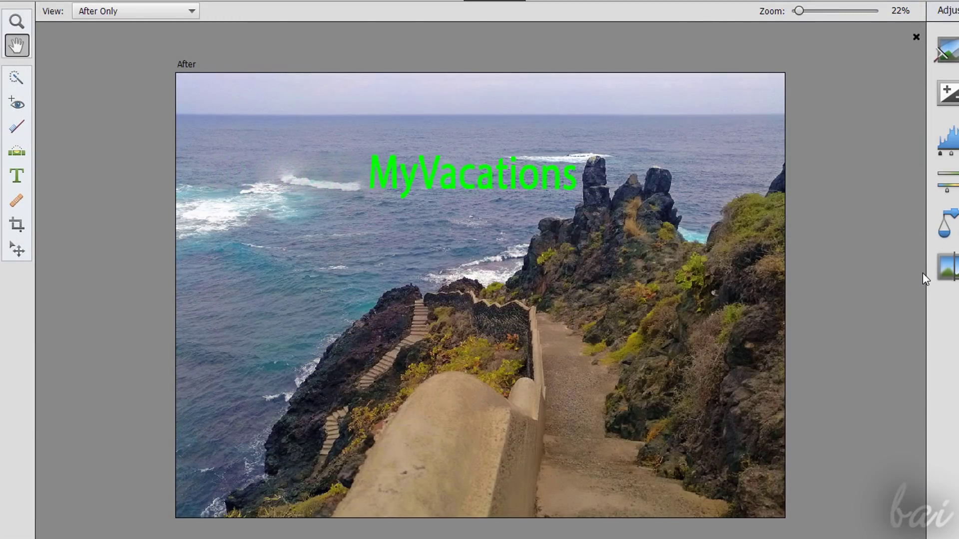
click(95, 10)
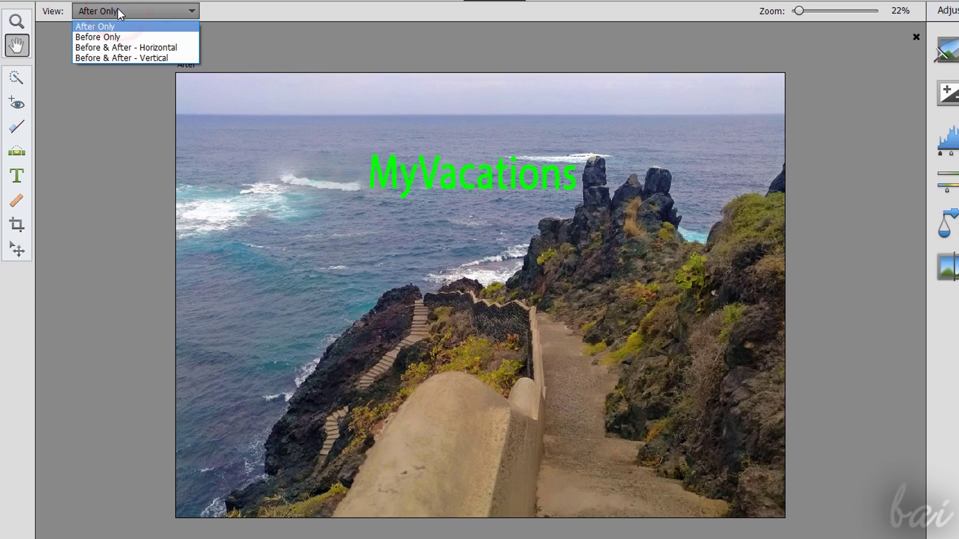
click(122, 39)
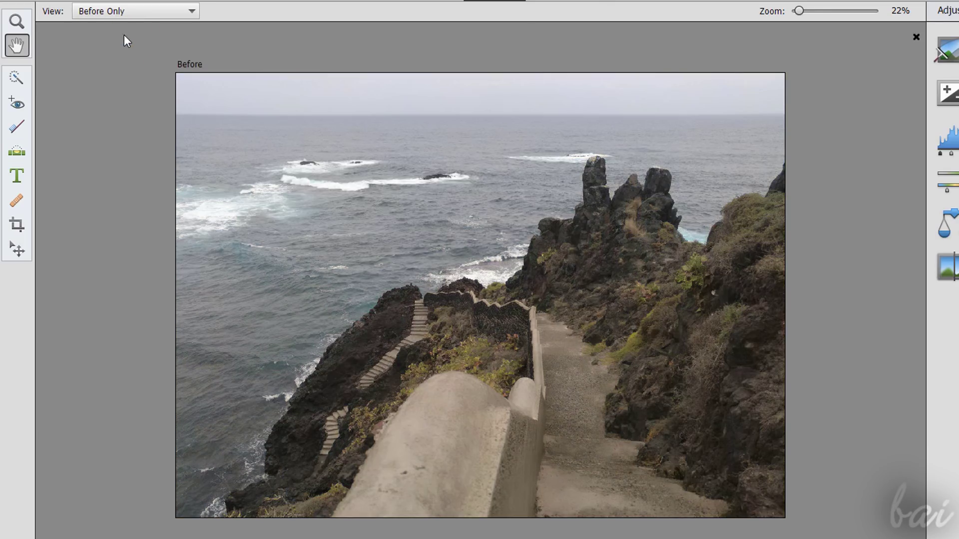
click(132, 13)
click(140, 49)
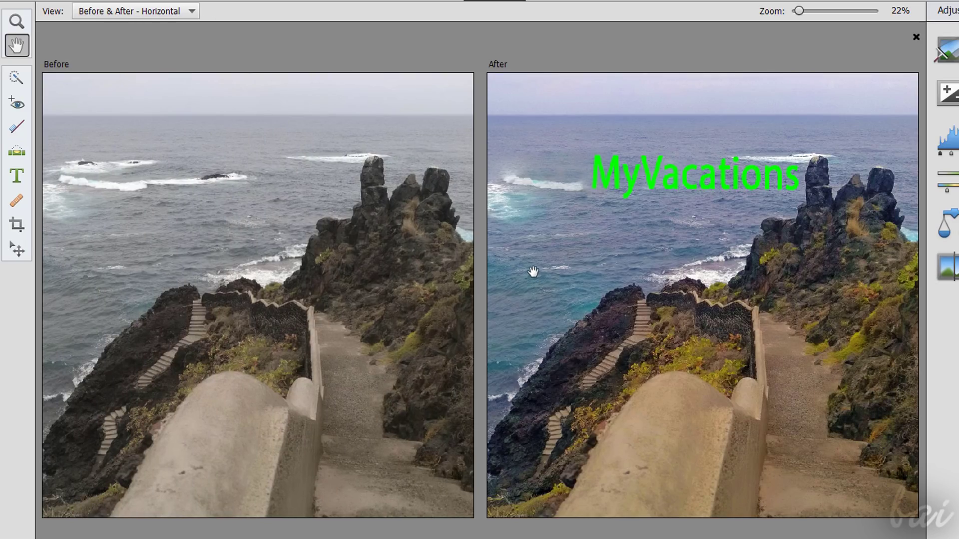
click(187, 8)
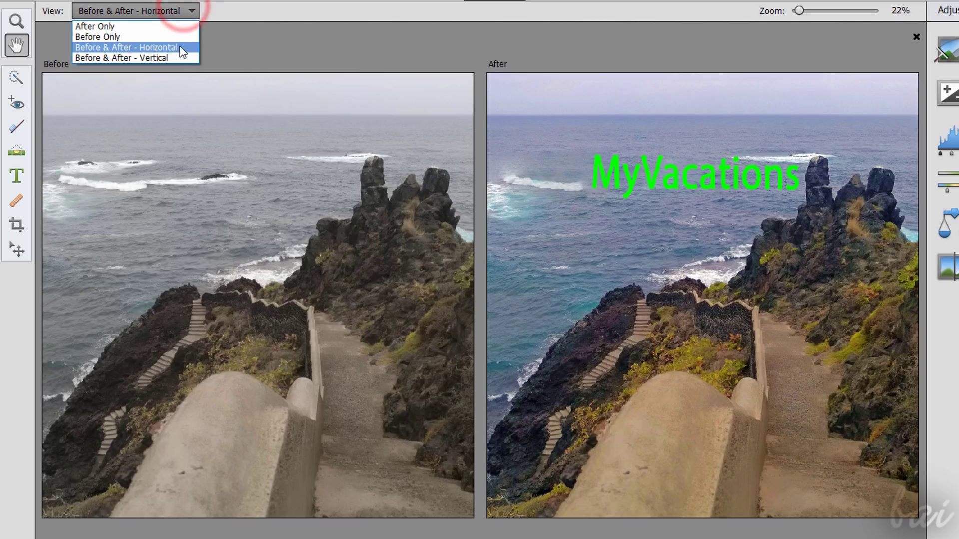
click(181, 55)
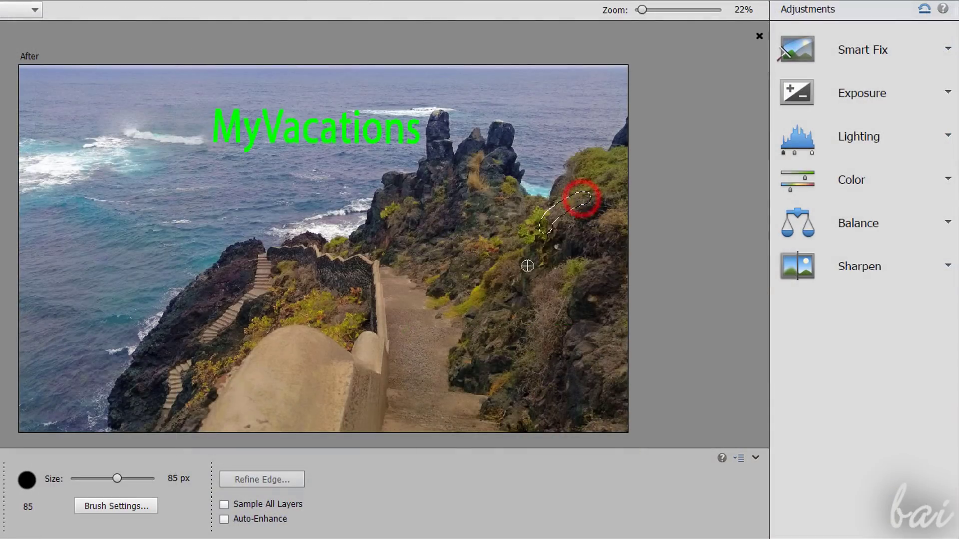
mouse_move(526, 263)
mouse_down()
mouse_move(575, 222)
mouse_move(595, 223)
mouse_move(513, 294)
mouse_move(540, 292)
mouse_move(529, 317)
mouse_move(602, 324)
mouse_move(571, 229)
mouse_move(587, 263)
mouse_move(604, 251)
mouse_move(612, 292)
mouse_move(588, 332)
mouse_up()
click(859, 190)
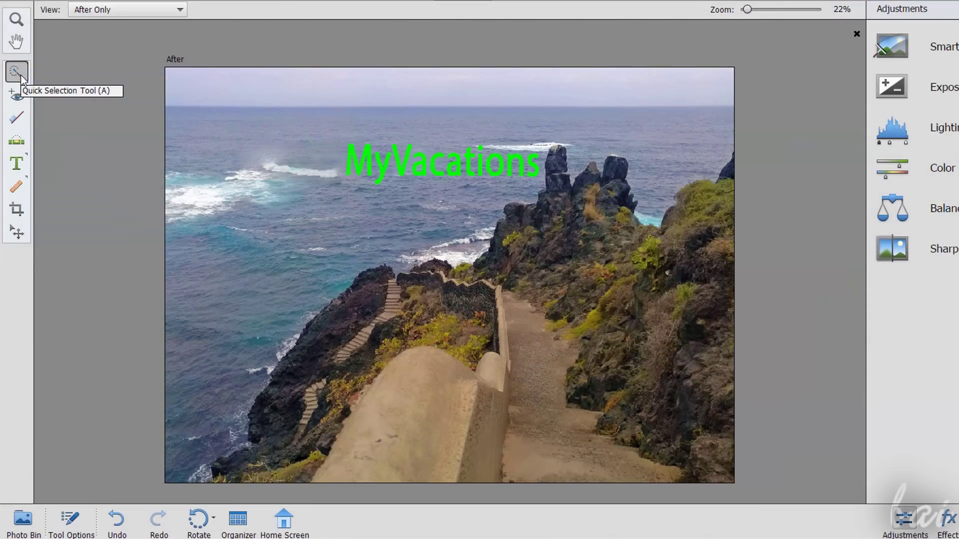
Quick-select the lower stairs, cliffs and tall rock stacks, then clear the selection.
click(16, 72)
click(71, 520)
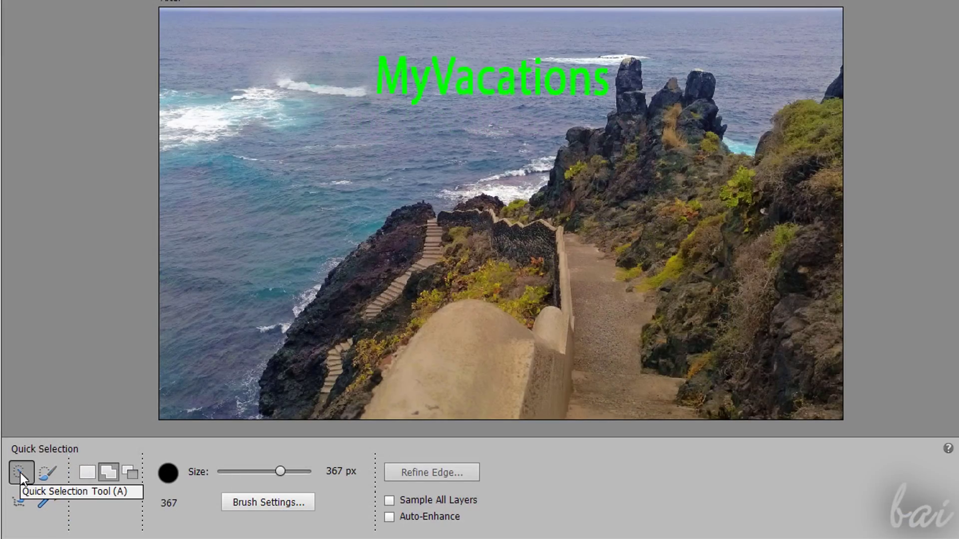
mouse_move(391, 301)
mouse_down()
mouse_move(463, 314)
mouse_move(561, 299)
mouse_move(627, 265)
mouse_move(681, 206)
mouse_move(766, 217)
mouse_move(770, 321)
mouse_move(452, 336)
mouse_up()
drag(370, 360, 320, 390)
drag(606, 224, 641, 181)
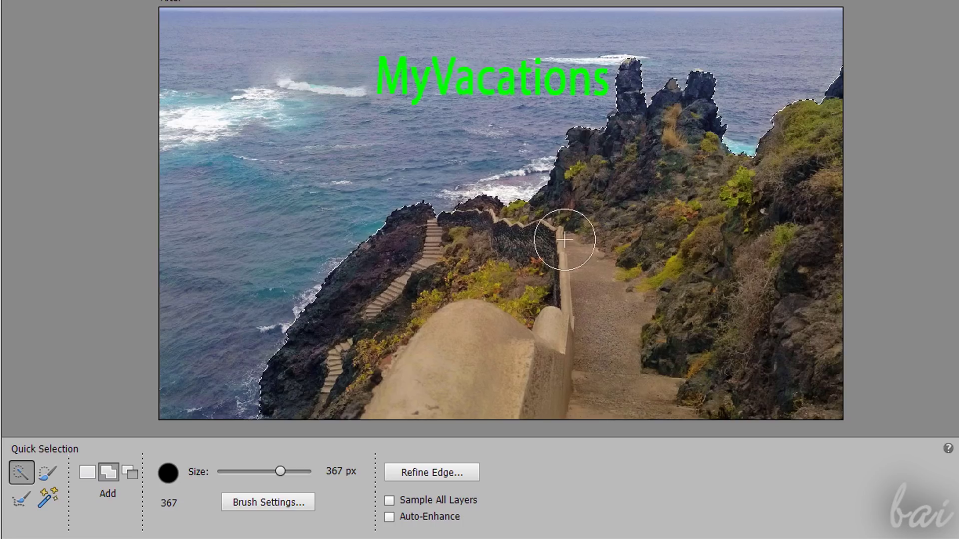
key(ctrl+d)
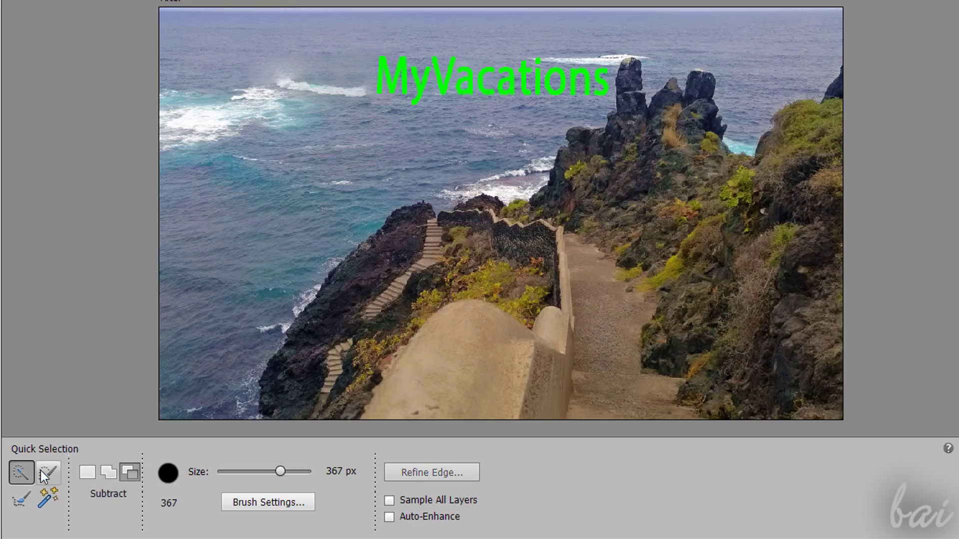
Brush over the cliff top with an 81 px Selection Brush, deselect, and pick the Type tool.
click(45, 474)
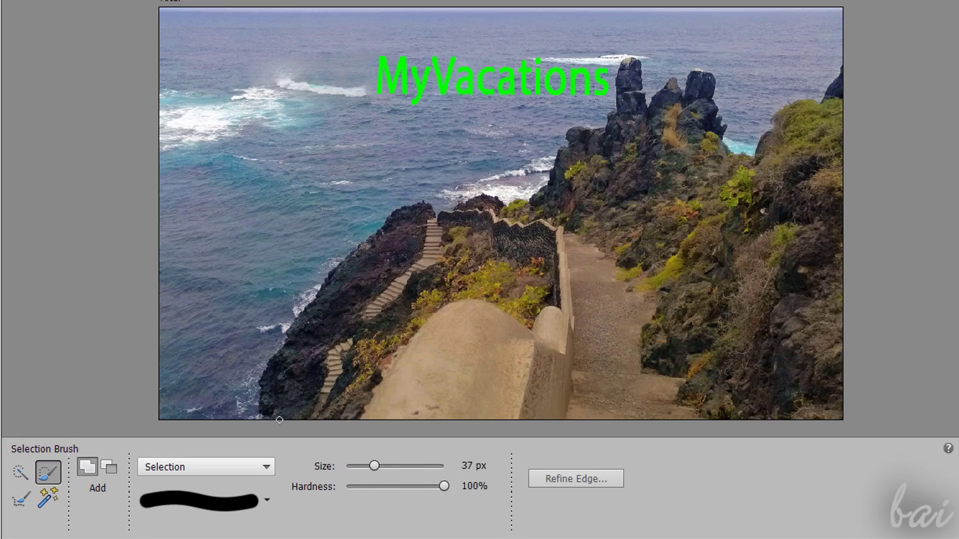
click(398, 467)
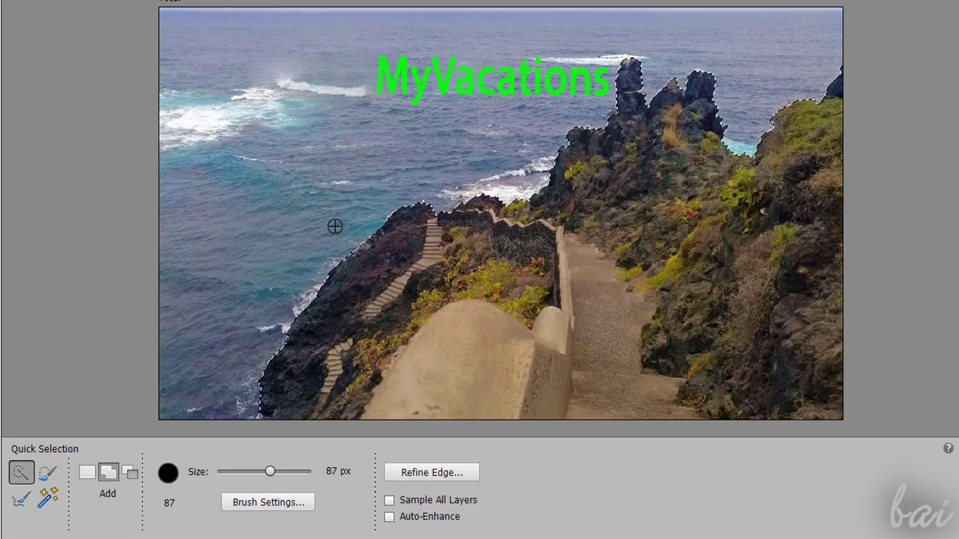
drag(424, 206, 382, 270)
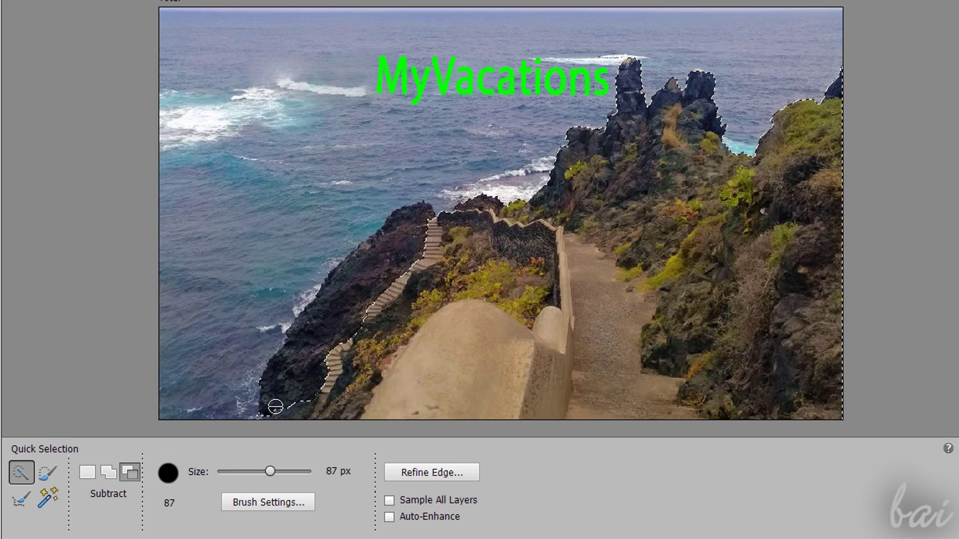
key(alt)
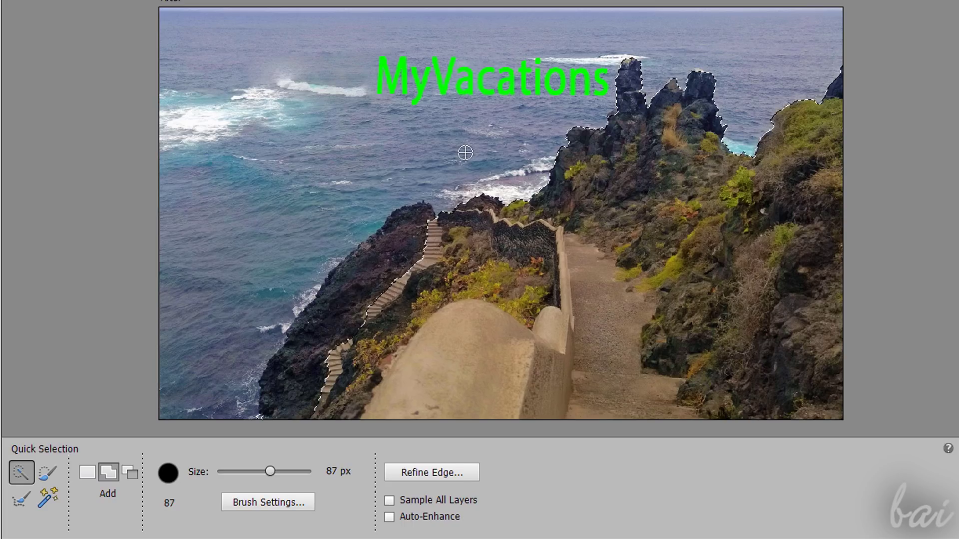
key(ctrl+d)
key(t)
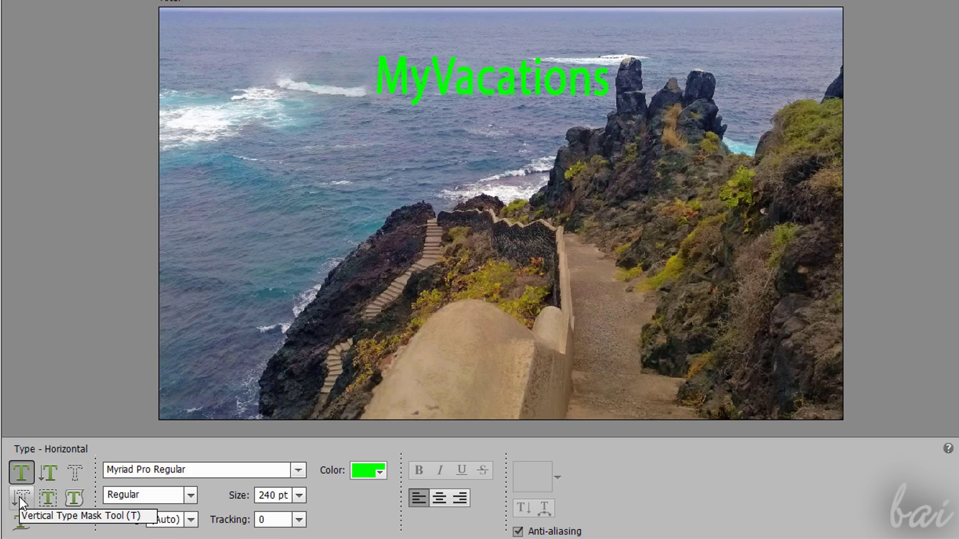
Create a 360 pt 'My Vacations' Horizontal Type Mask selection over the lower cliffs.
click(75, 473)
click(862, 93)
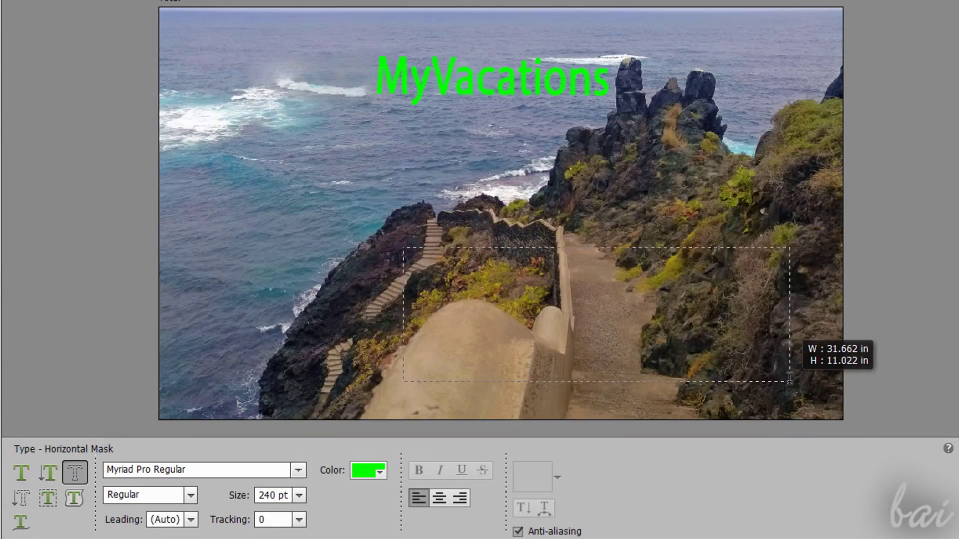
drag(714, 355, 790, 382)
double_click(459, 257)
click(272, 495)
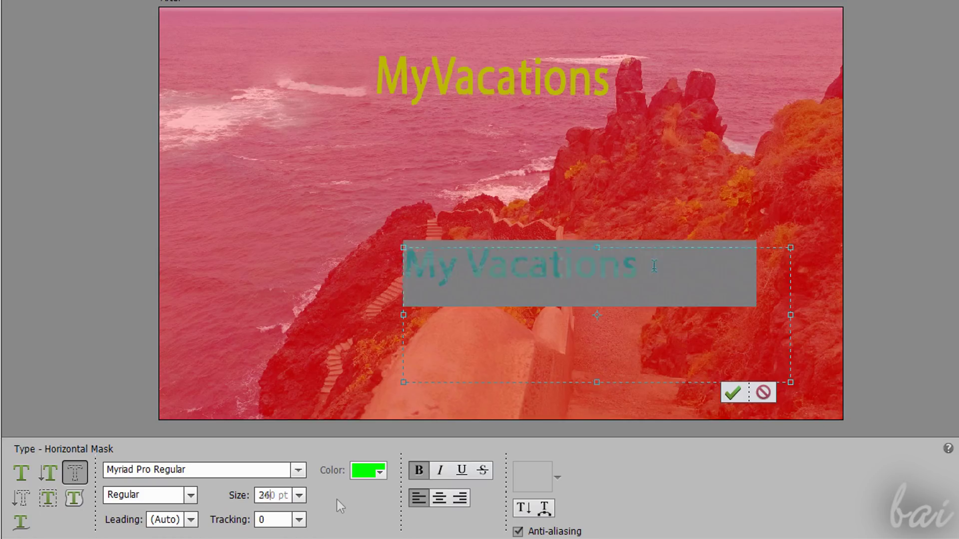
text(360)
key(Return)
click(692, 282)
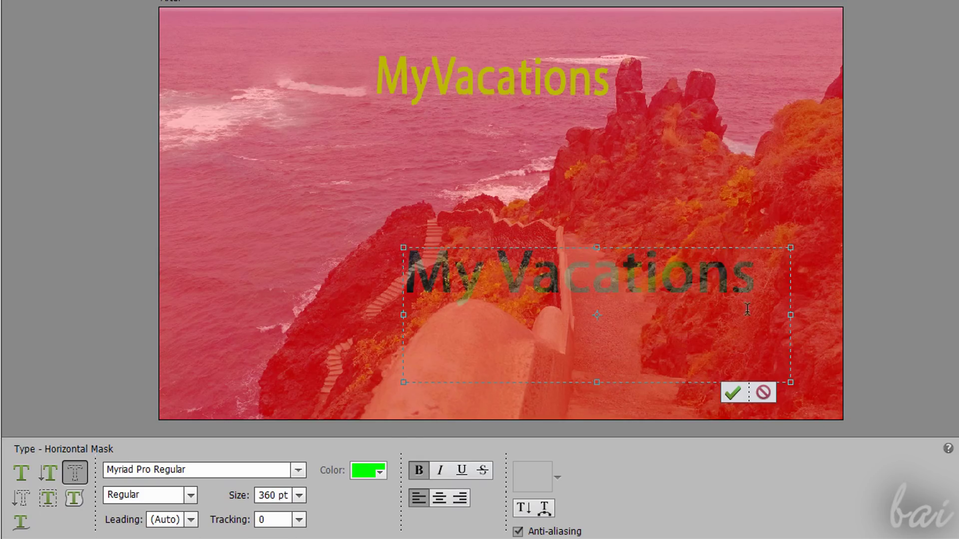
click(734, 392)
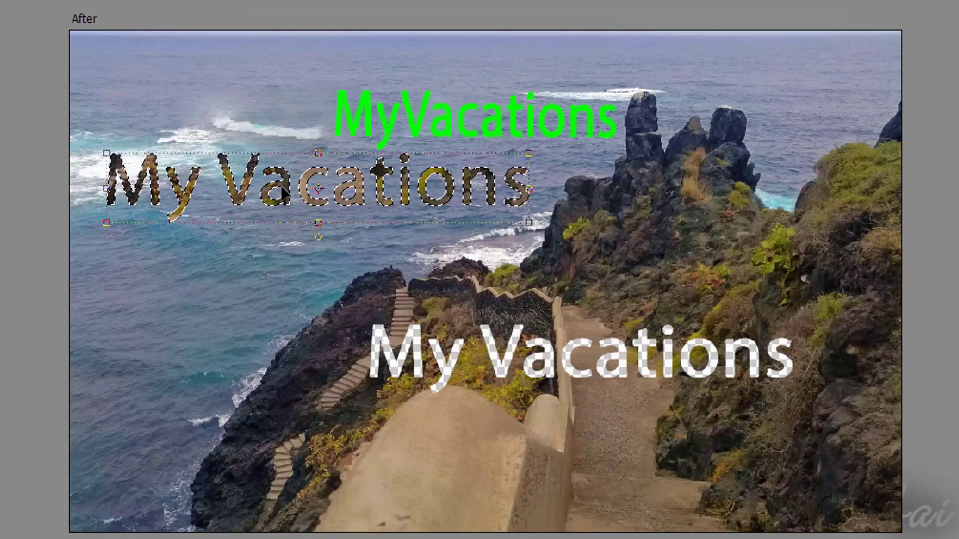
Move the My Vacations text-shaped cut-out up-left over the sea.
drag(287, 194, 317, 210)
mouse_move(87, 151)
mouse_down()
mouse_move(210, 171)
mouse_move(96, 146)
mouse_up()
click(477, 233)
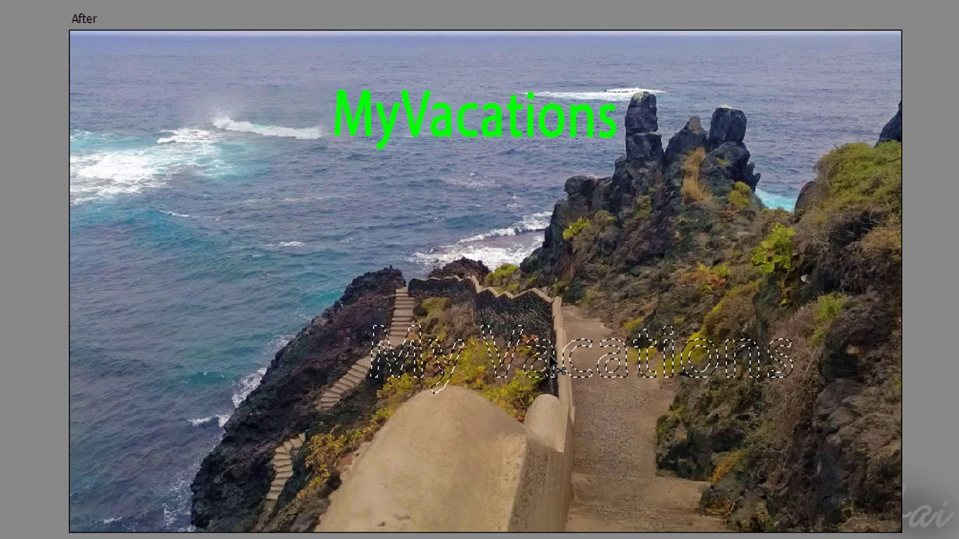
drag(552, 362, 286, 191)
Browse the Effects, Textures and Frames options in the Quick panel.
click(866, 520)
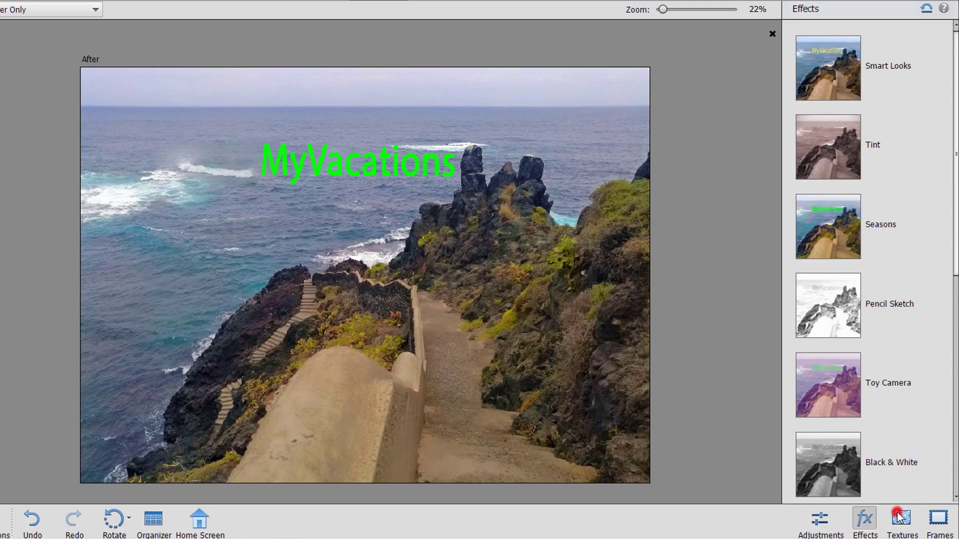
click(899, 517)
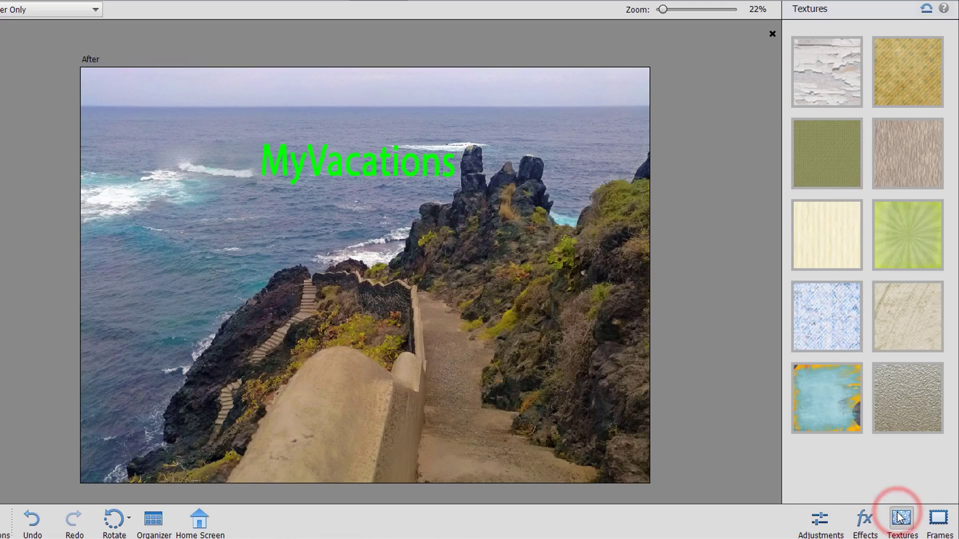
click(938, 521)
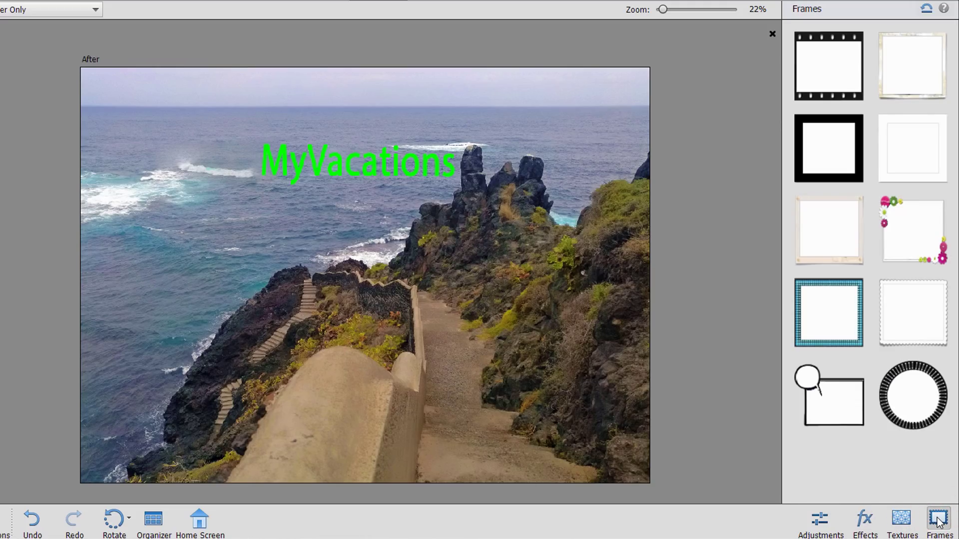
Apply the Lithograph effect to the photo, then undo it.
click(867, 521)
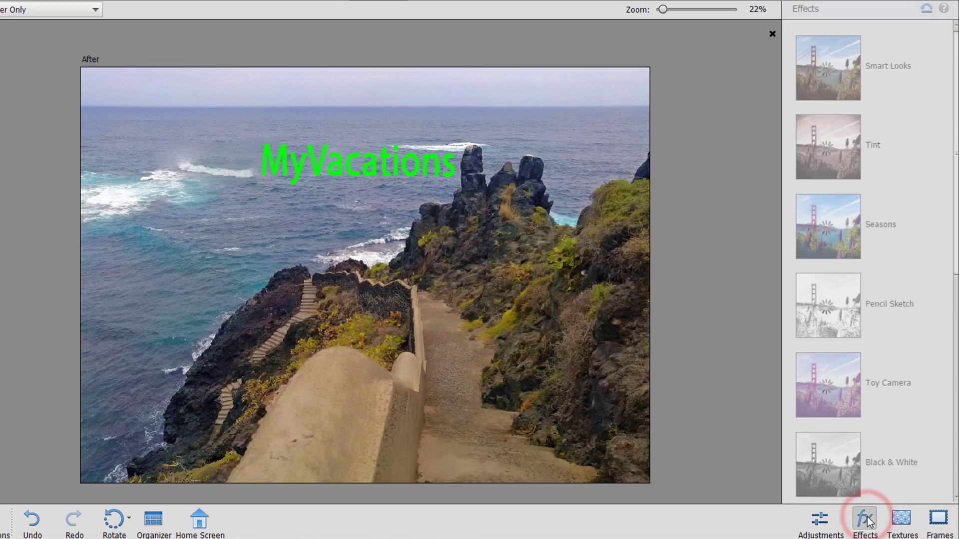
scroll(847, 248, down, 5)
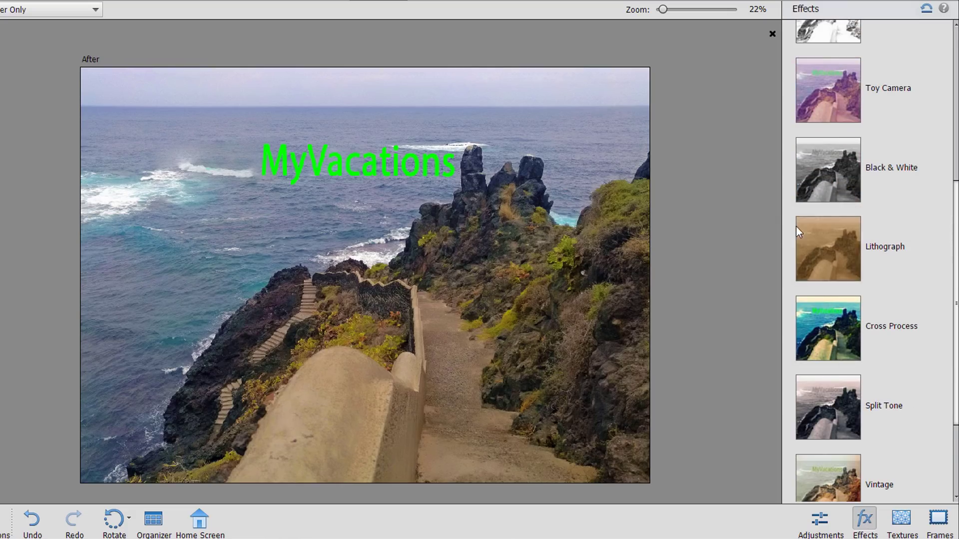
click(861, 260)
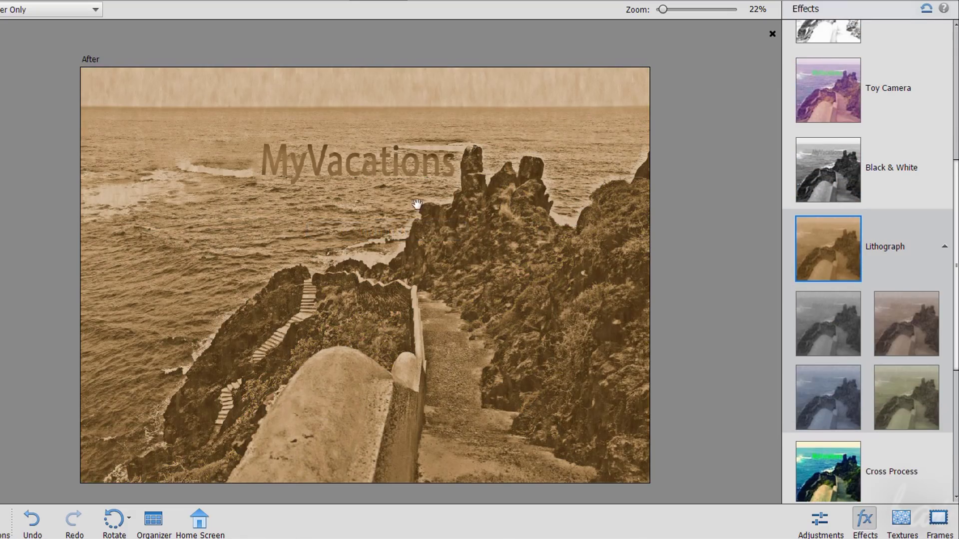
click(454, 260)
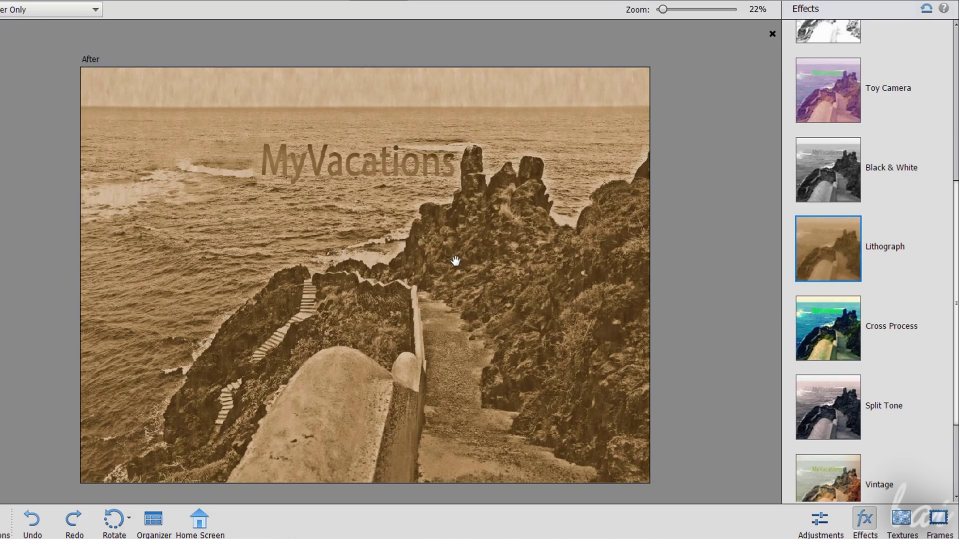
key(ctrl+z)
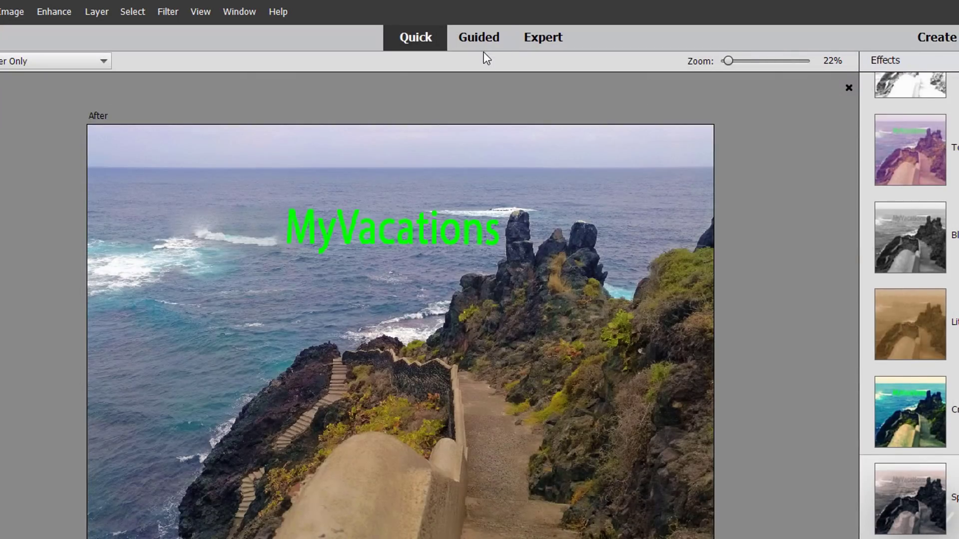
In Guided mode, browse Color and Black & White edits, then scroll Fun Edits to Puzzle Effect.
click(485, 40)
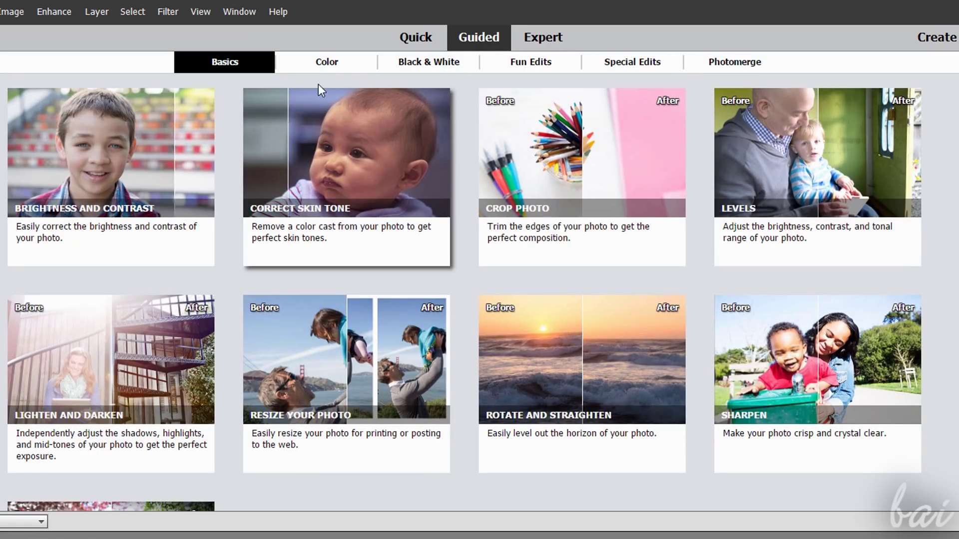
click(347, 62)
click(430, 64)
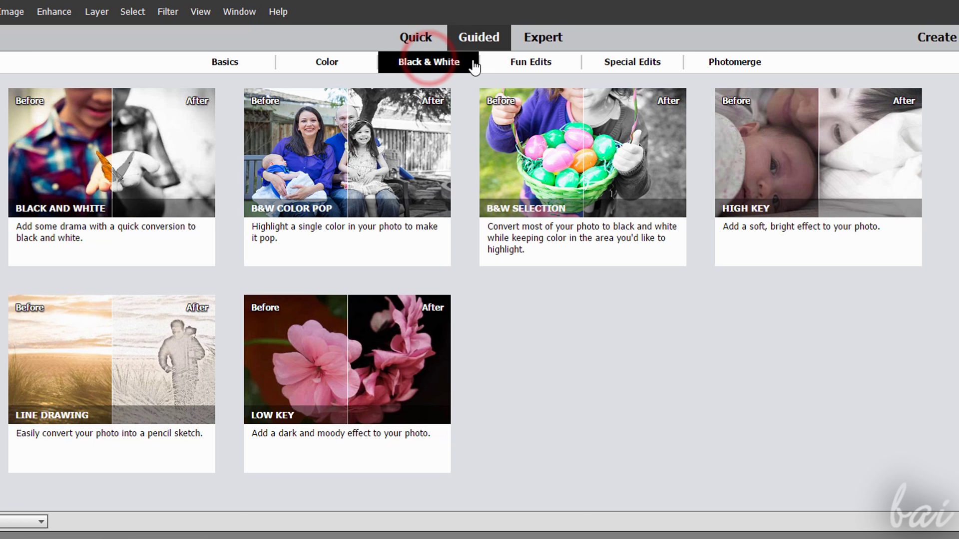
click(512, 63)
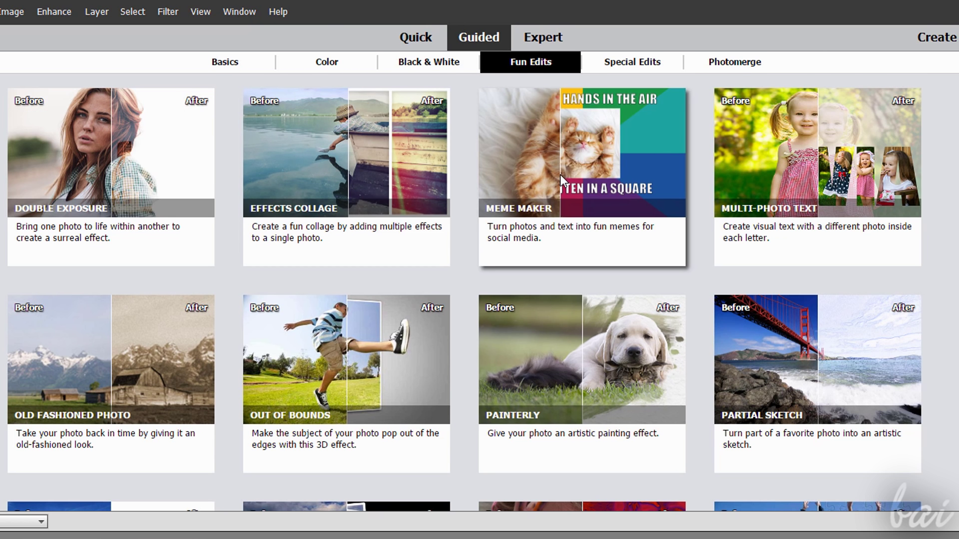
scroll(595, 214, down, 8)
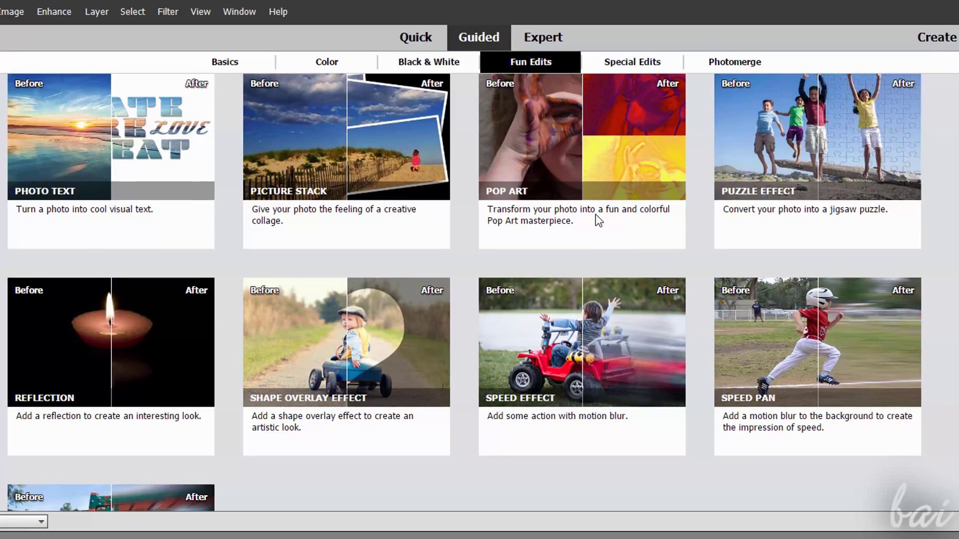
scroll(595, 214, up, 4)
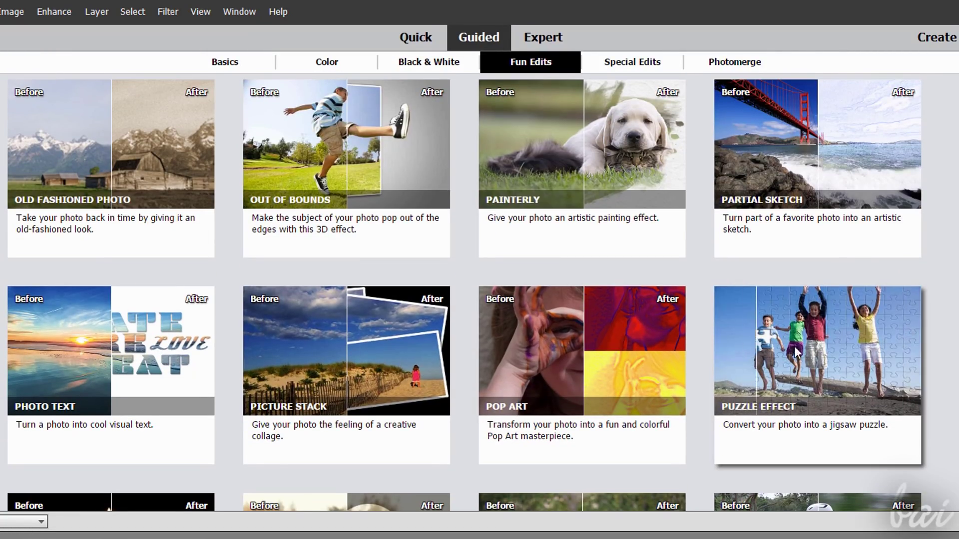
Start the Puzzle Effect guided edit and set it to large pieces.
click(830, 353)
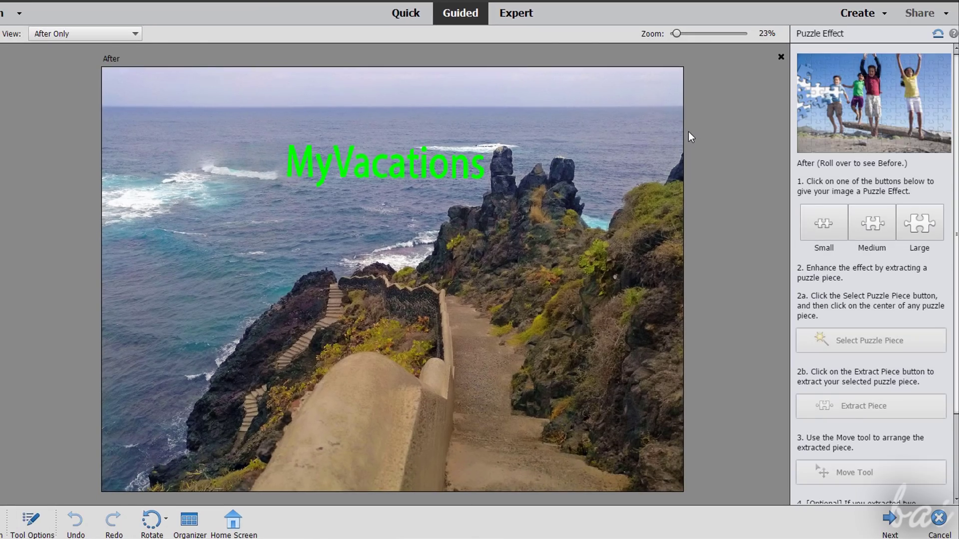
click(830, 226)
click(923, 228)
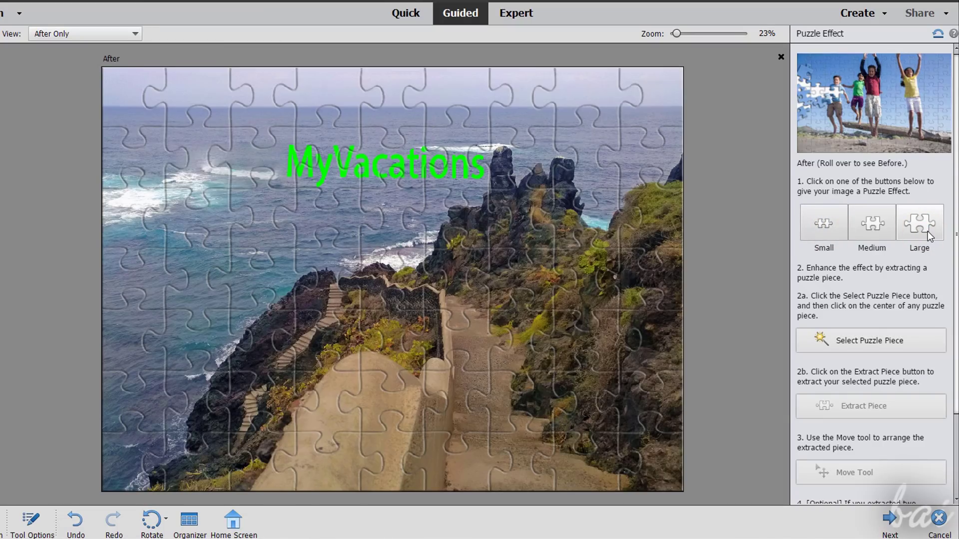
Extract the puzzle piece over the title's first letter, move it toward the title, and finish.
click(874, 343)
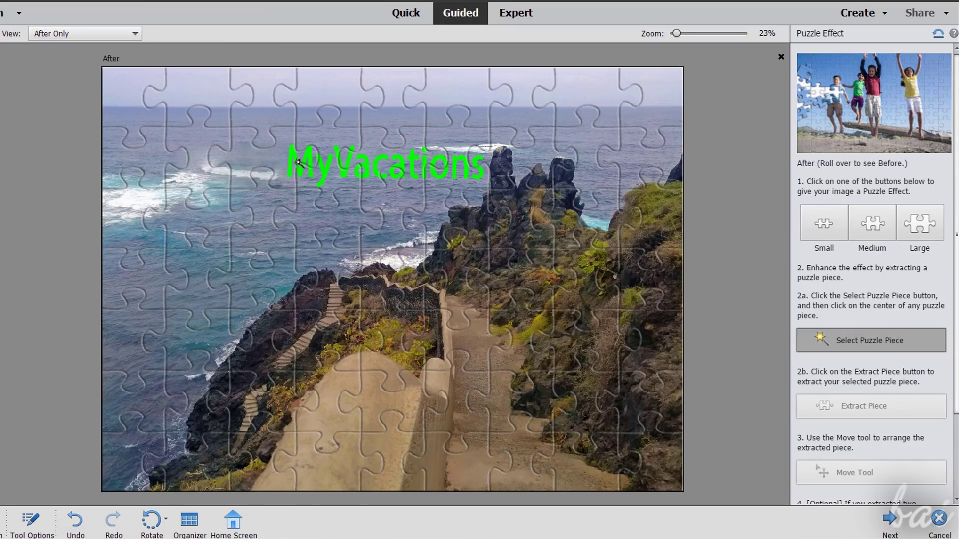
click(280, 161)
click(844, 407)
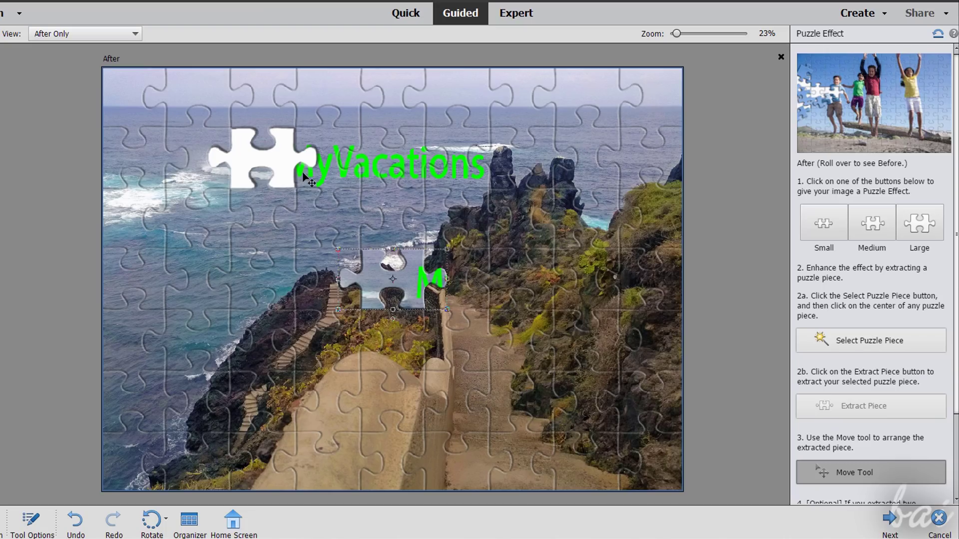
drag(393, 279, 261, 133)
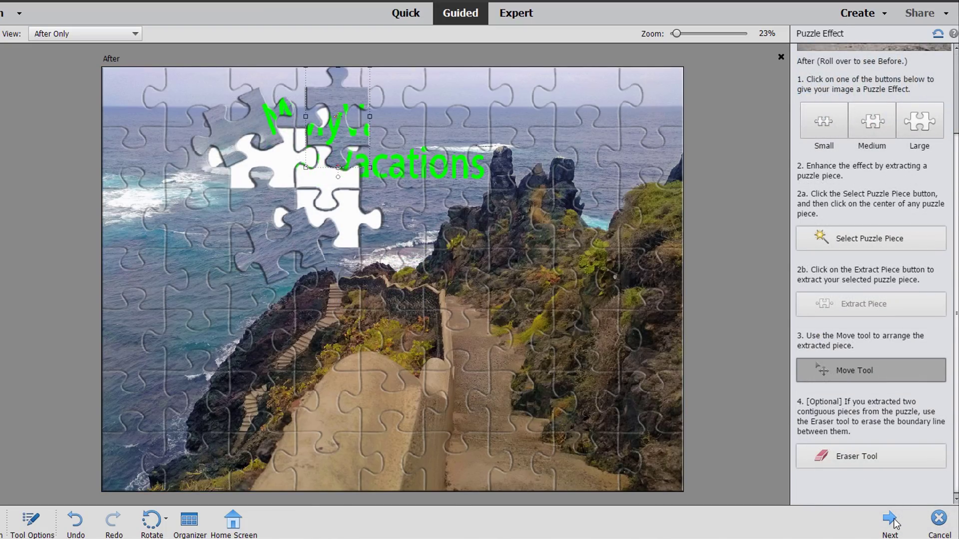
click(892, 522)
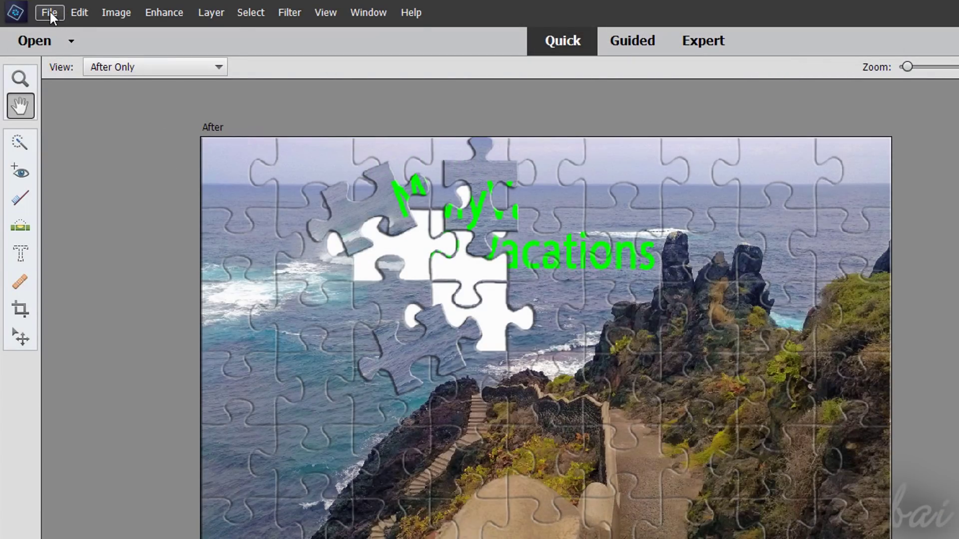
Save the photo as IMG_20170908_115516_edited-1.psd in Photoshop PSD format in MyPictures.
click(50, 10)
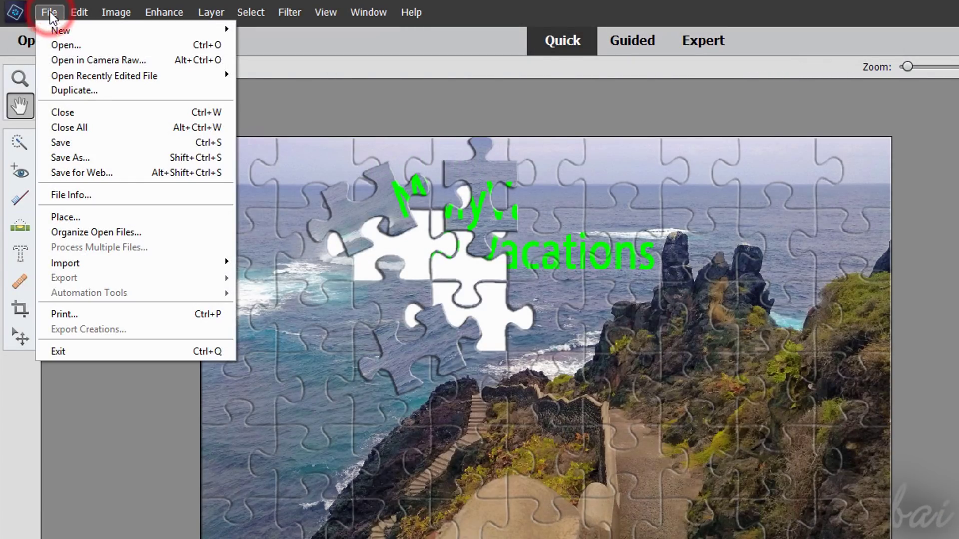
click(79, 161)
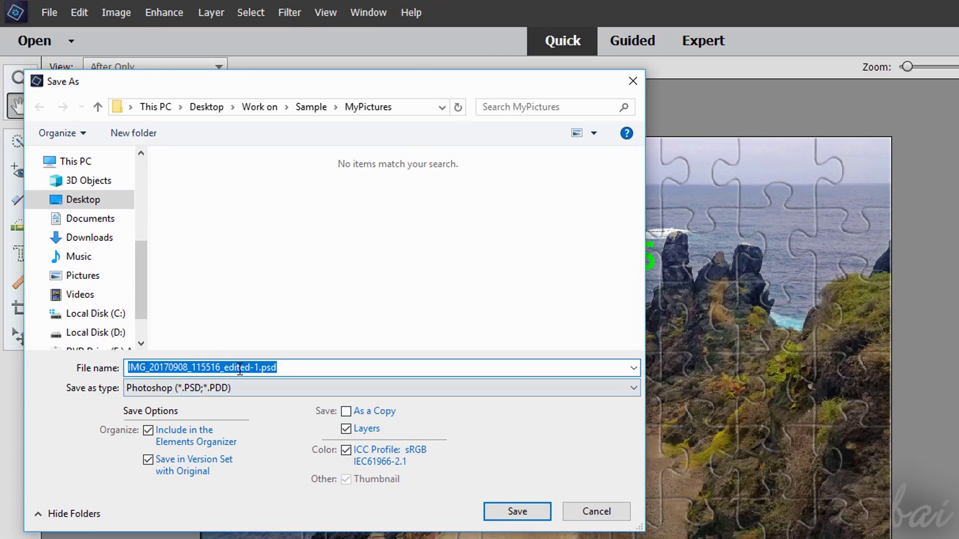
click(257, 367)
click(255, 388)
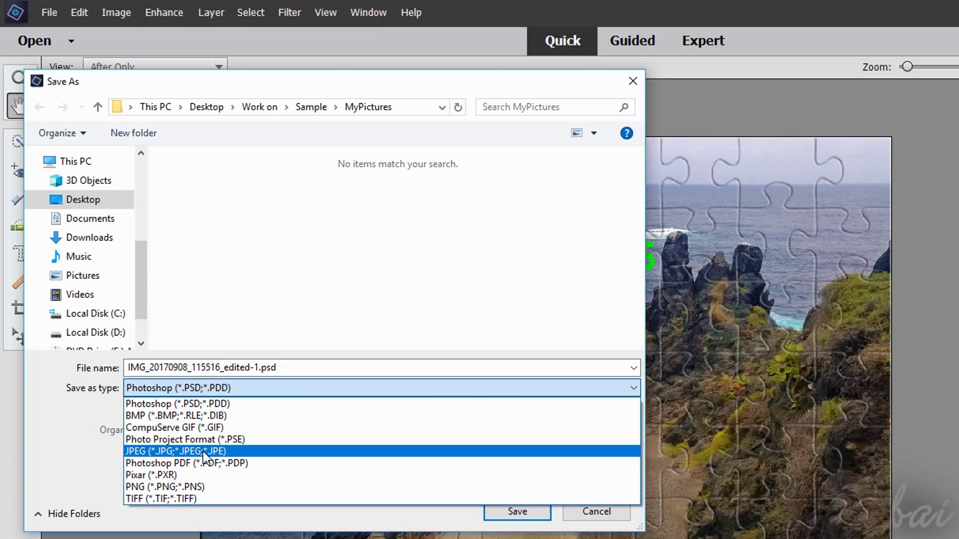
click(442, 520)
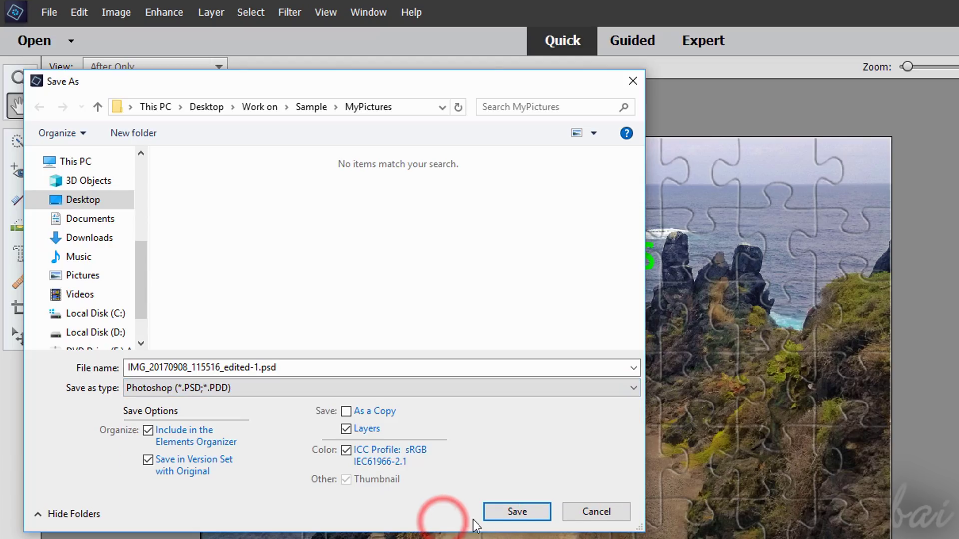
click(596, 516)
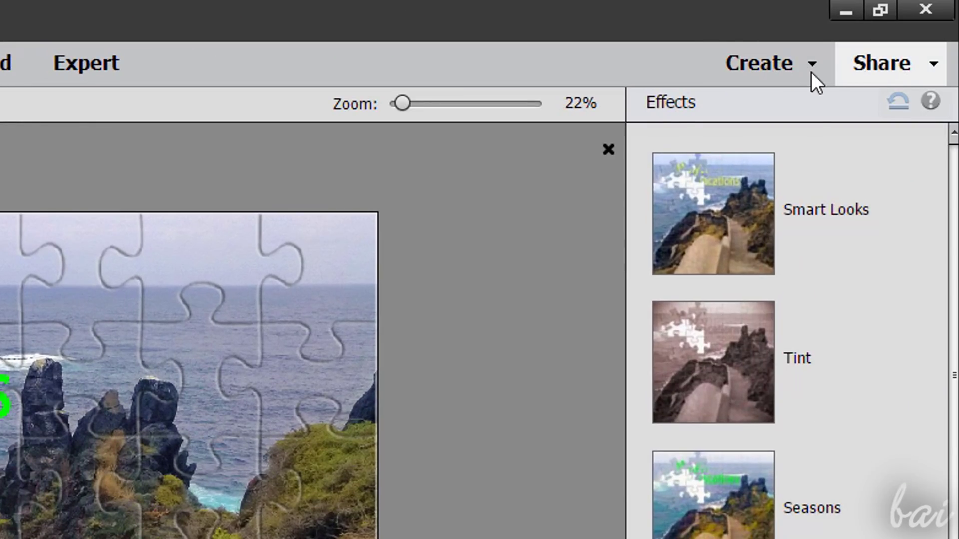
Browse the Create project types, then show the Share menu with Flickr and Twitter.
click(809, 65)
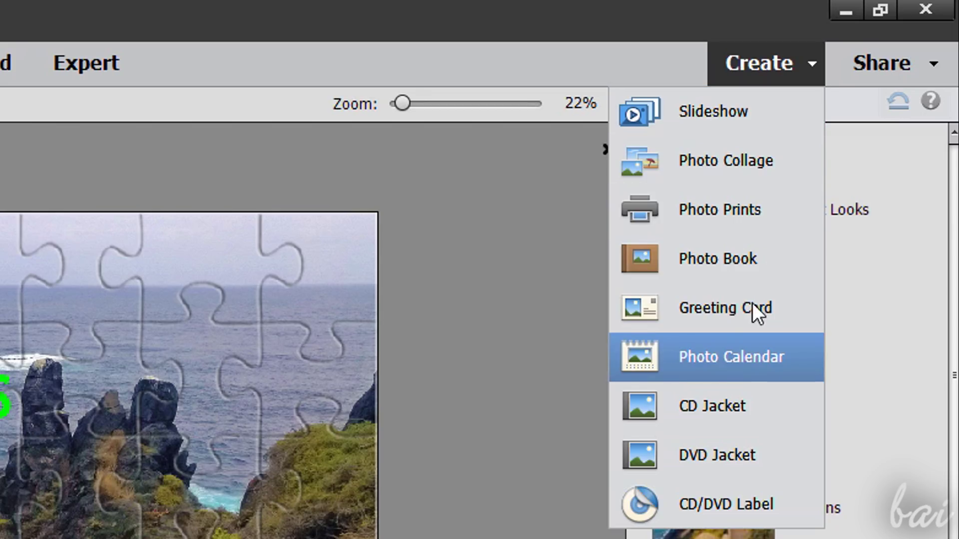
click(939, 53)
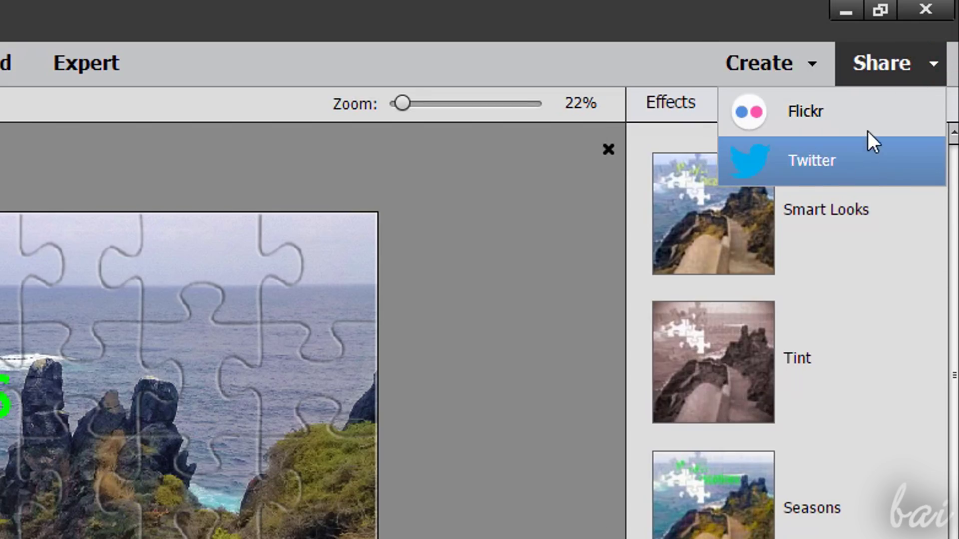